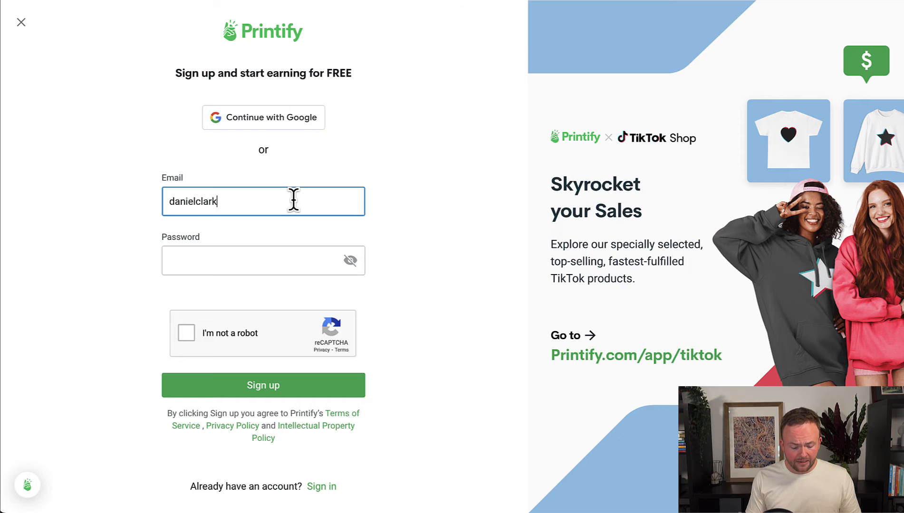
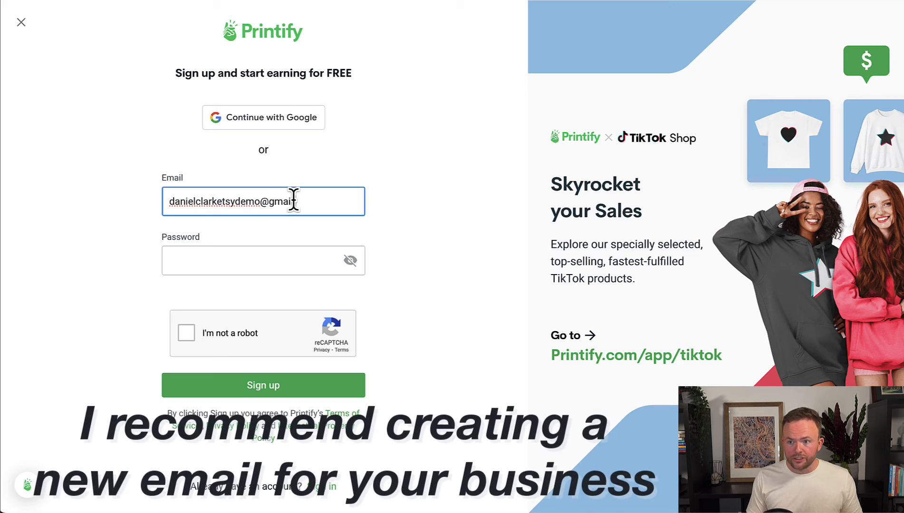
Finish the business Gmail address, enter the account password, and tick 'I'm not a robot'.
key(Tab)
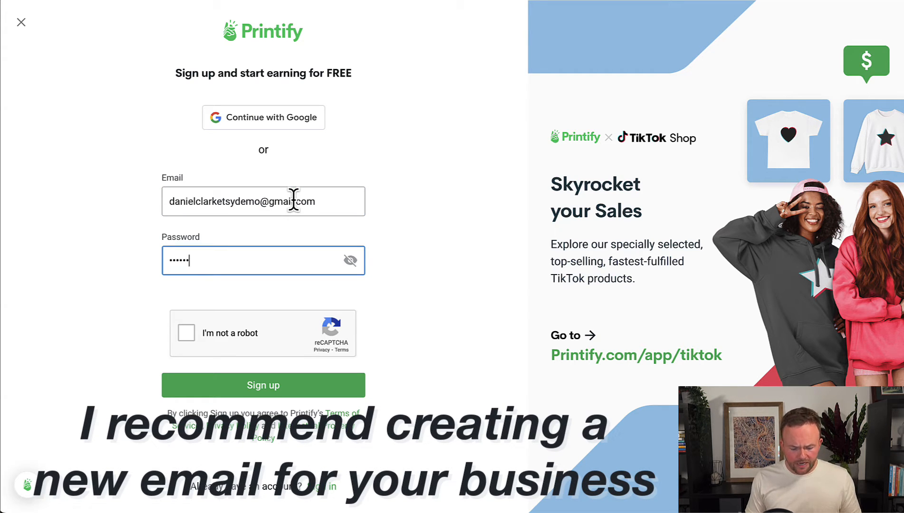
text(1)
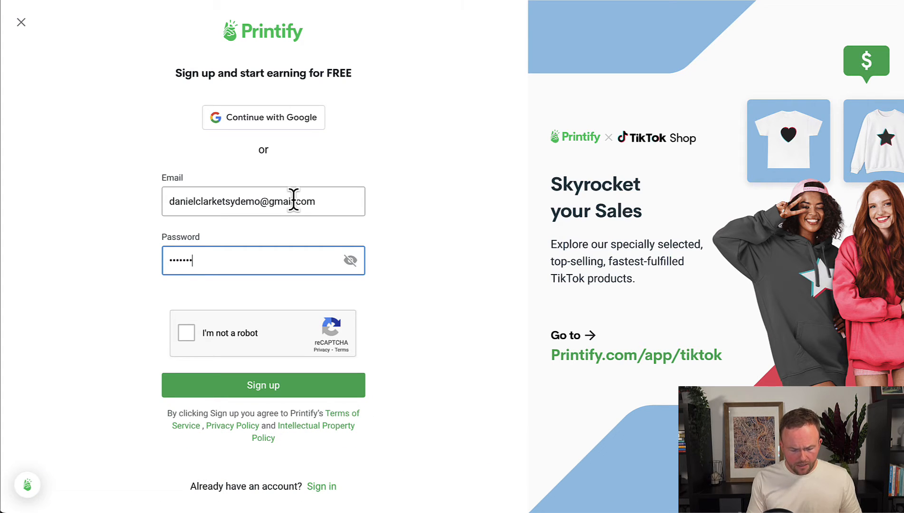
click(188, 339)
Sign up, then answer: own e-commerce store, first online business, just exploring, found via Youtube.
click(299, 389)
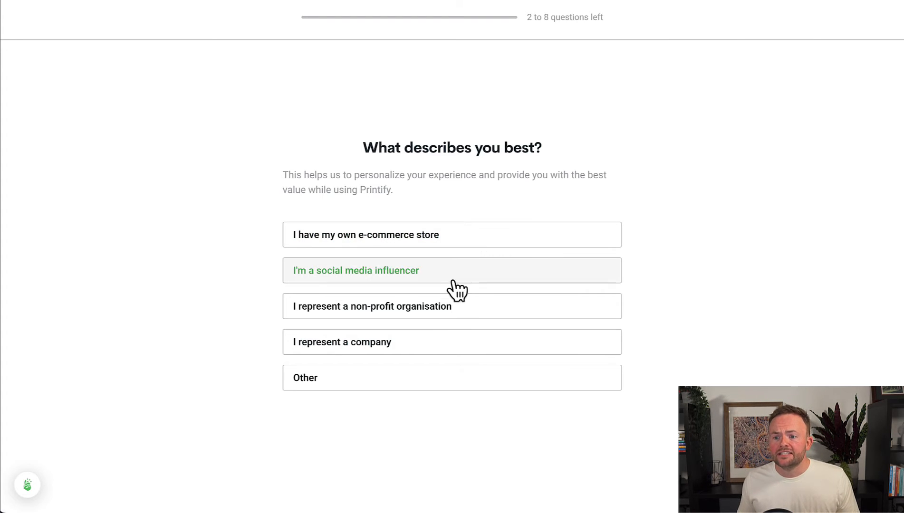
click(460, 236)
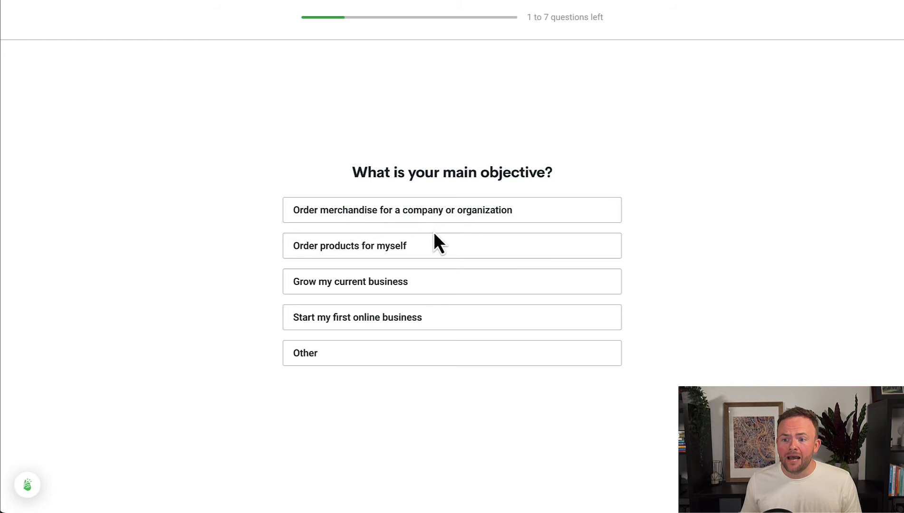
click(436, 325)
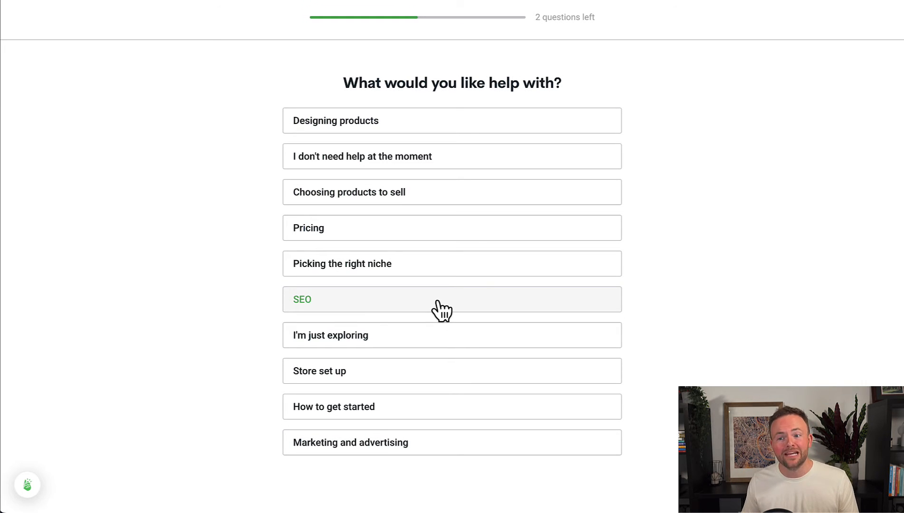
click(397, 337)
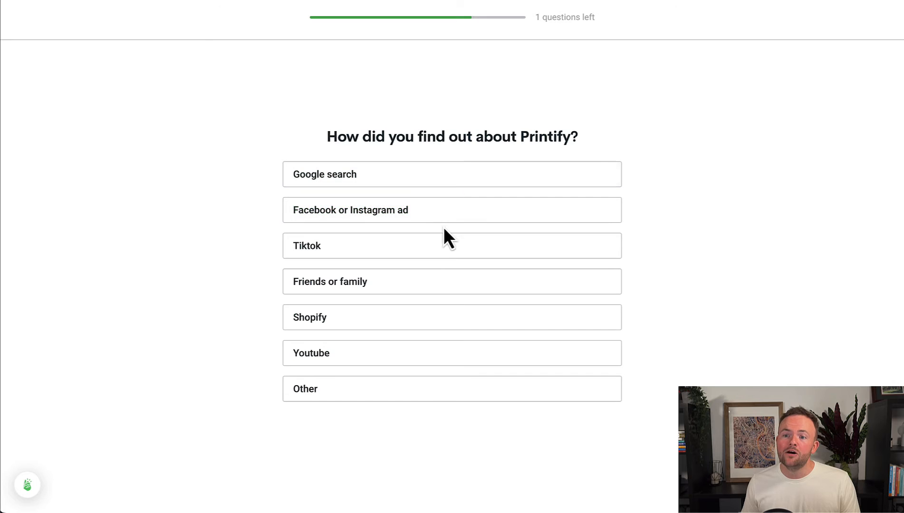
click(383, 354)
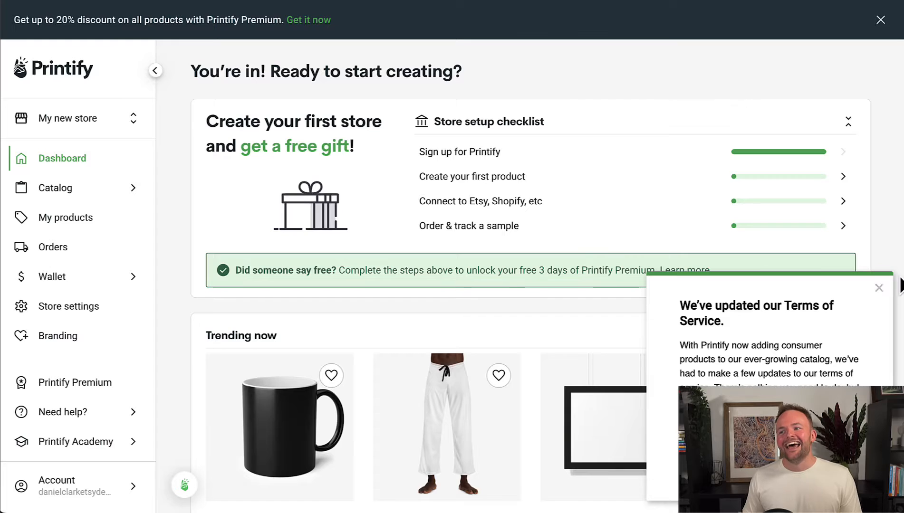
Close the 'We've updated our Terms of Service' popup and scroll down the Store setup checklist.
click(878, 289)
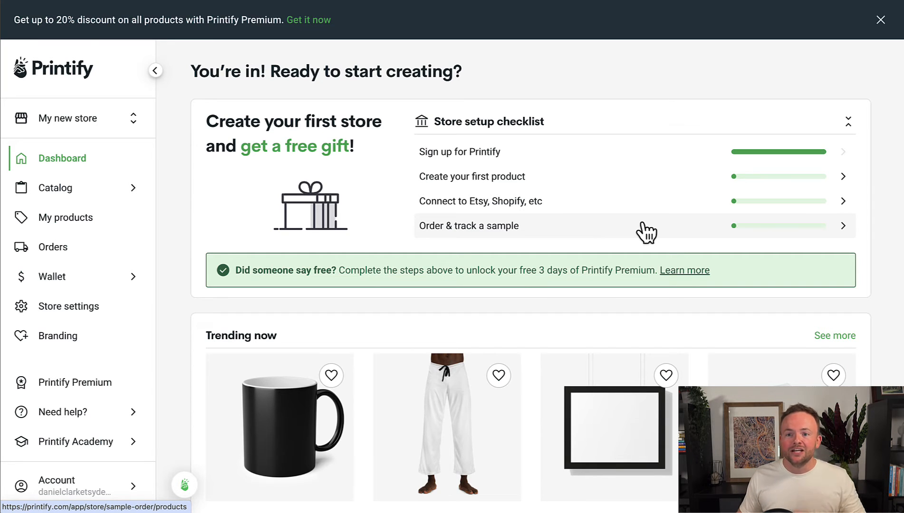
scroll(330, 177, down, 1)
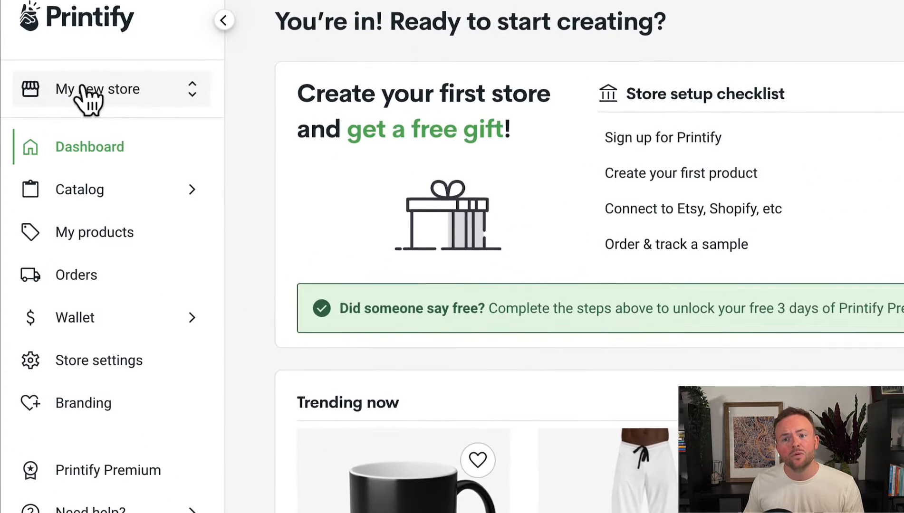
Add a new store from the 'My new store' switcher and choose Etsy as its sales channel.
click(171, 88)
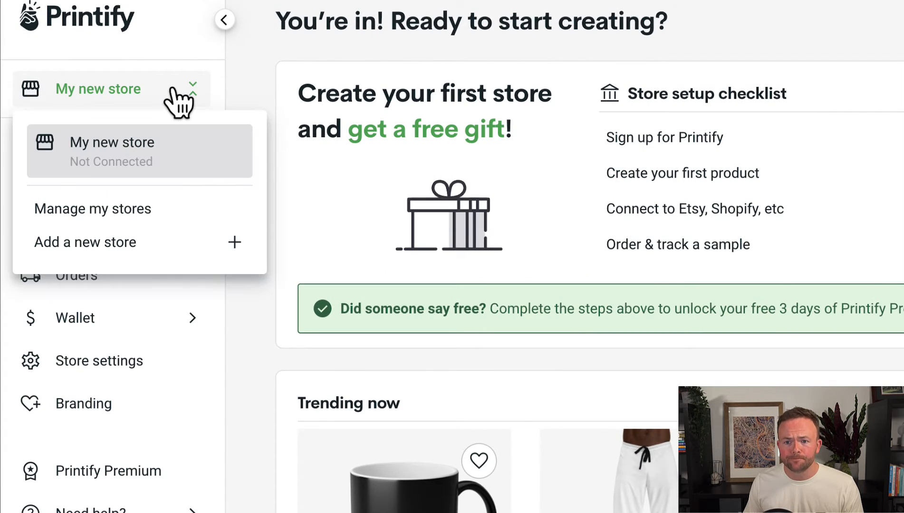
click(170, 247)
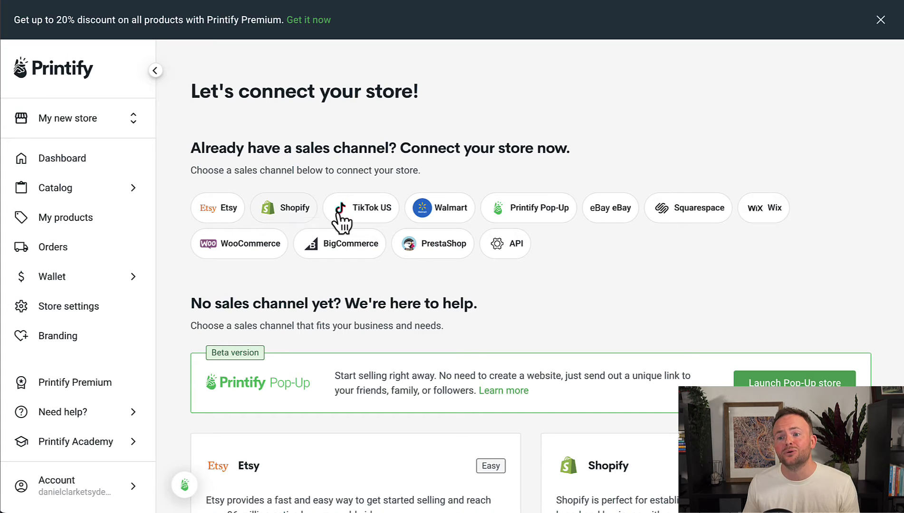
scroll(374, 221, down, 1)
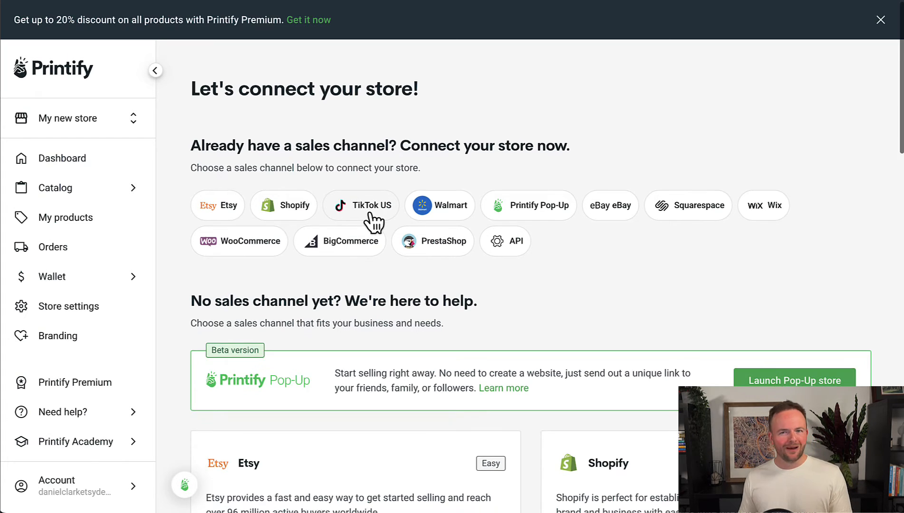
scroll(374, 221, down, 1)
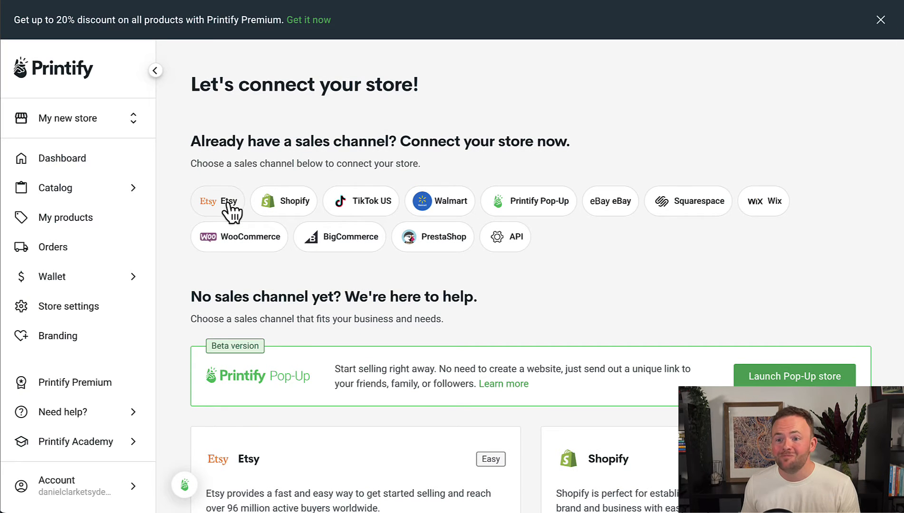
click(228, 203)
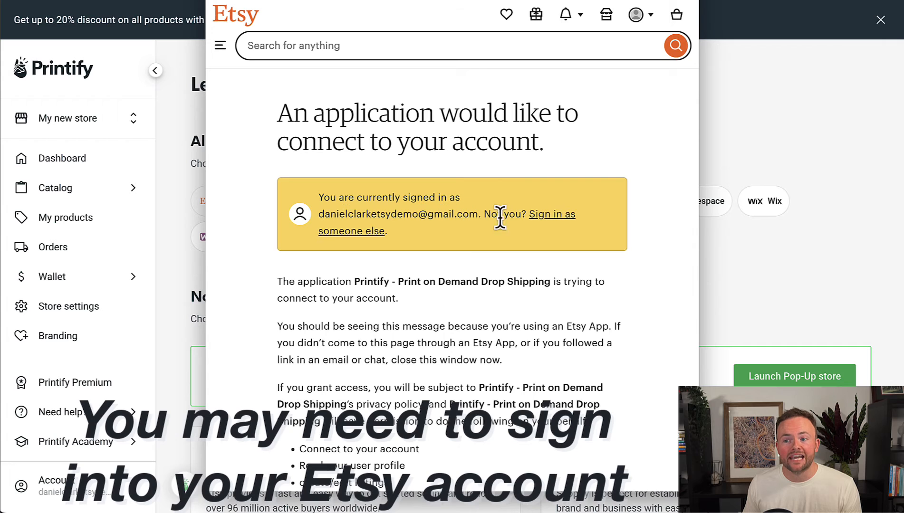
Review Etsy's requested permissions list and grant Printify access to the Etsy account.
scroll(461, 230, down, 5)
scroll(462, 230, down, 3)
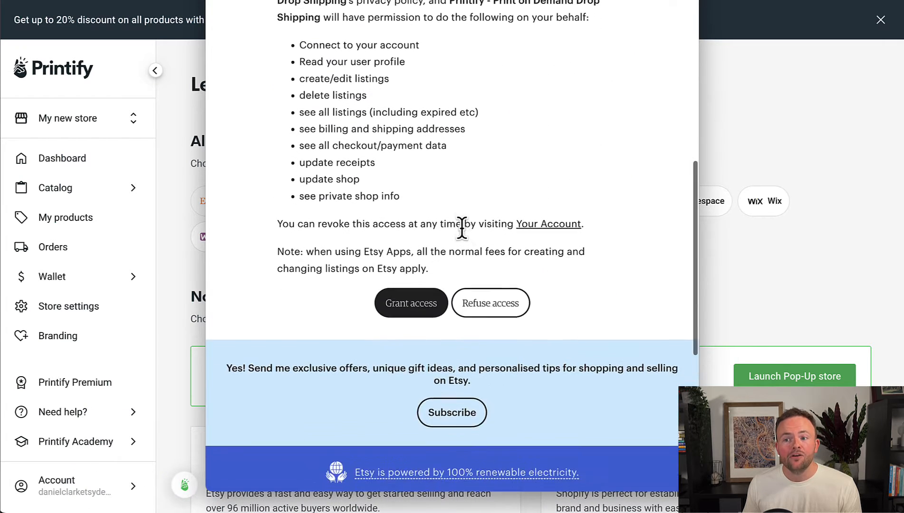
scroll(462, 238, up, 2)
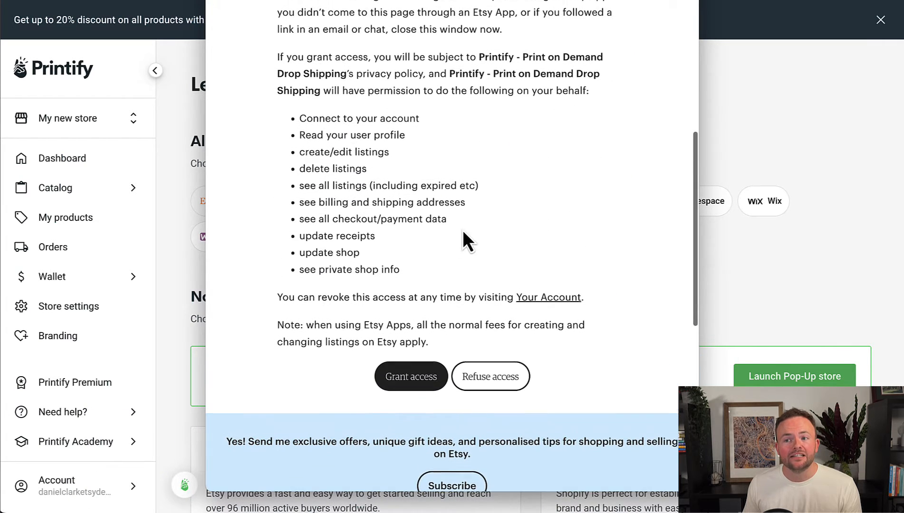
click(415, 379)
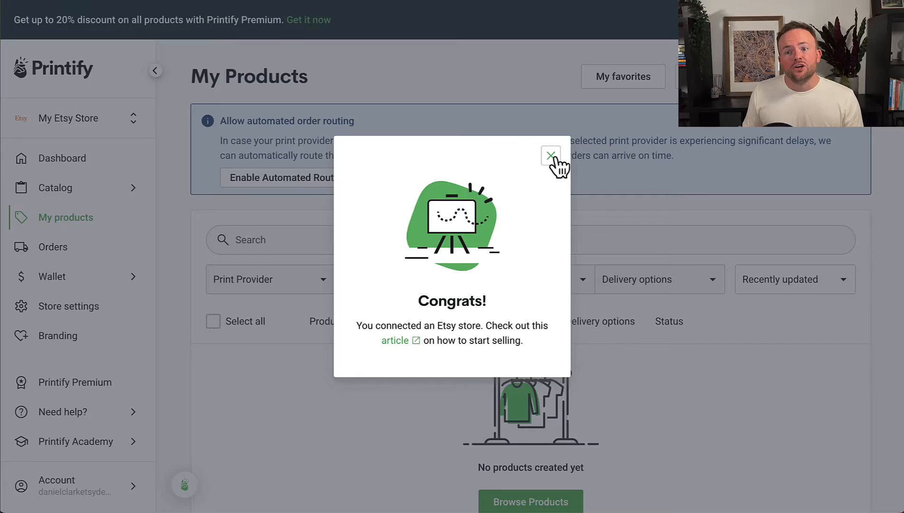
Dismiss the Congrats modal and go to Wallet > Payments in the sidebar.
click(548, 156)
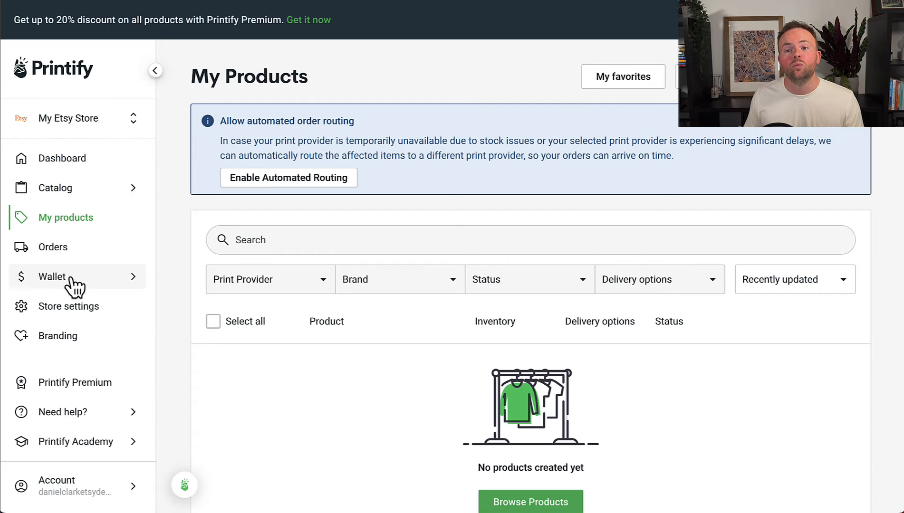
click(116, 280)
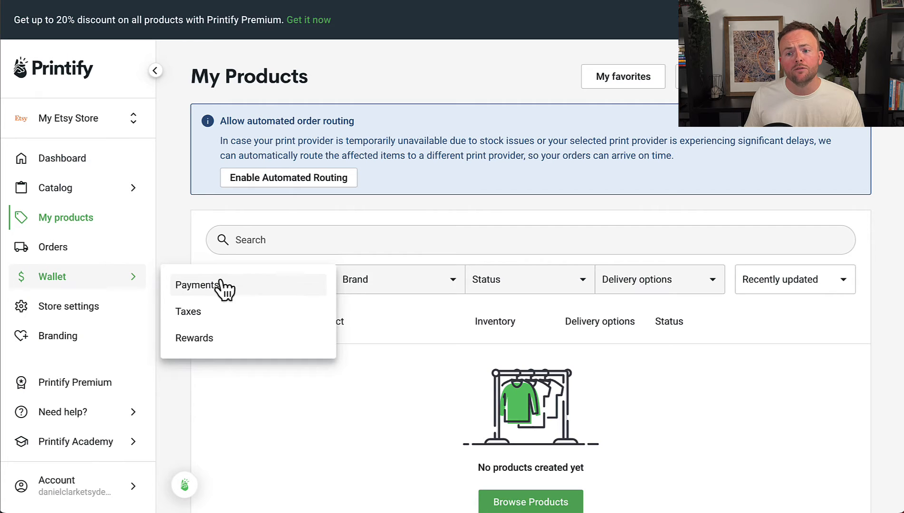
click(246, 287)
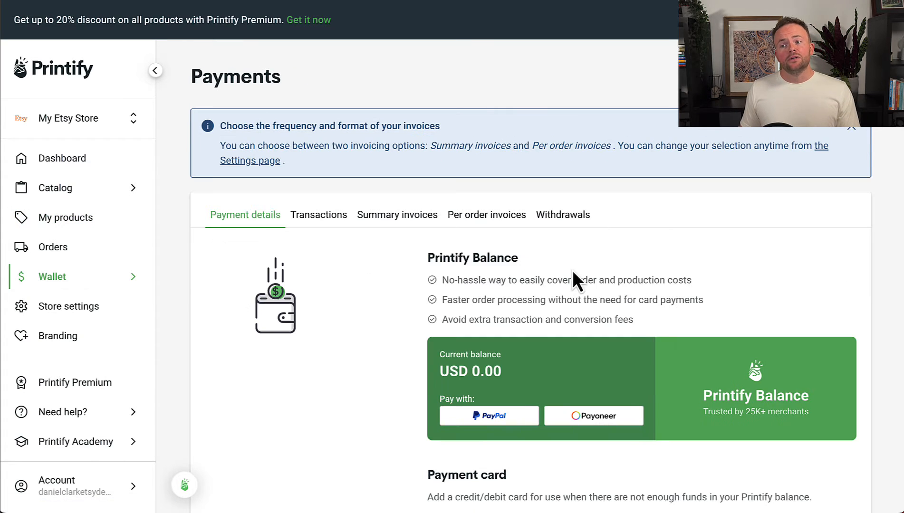
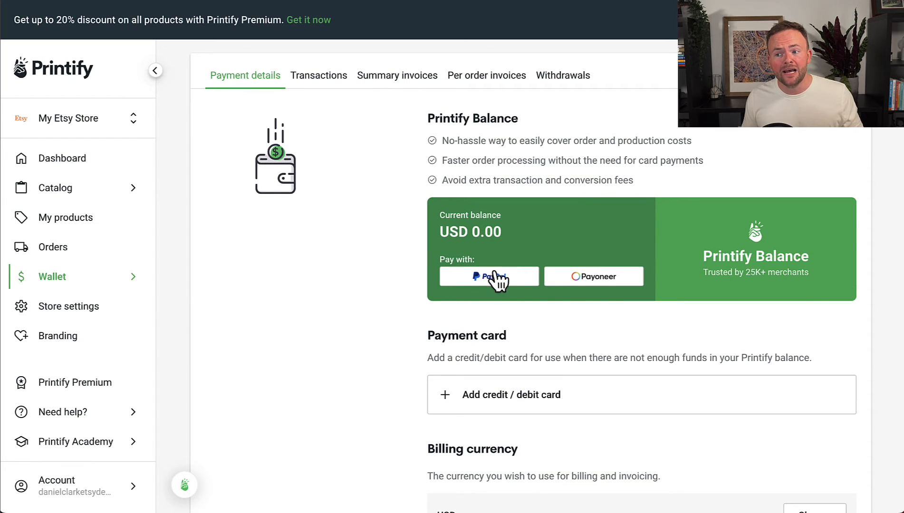
Scroll the Wallet payment details past the balance and payment card to Billing currency.
scroll(524, 319, down, 3)
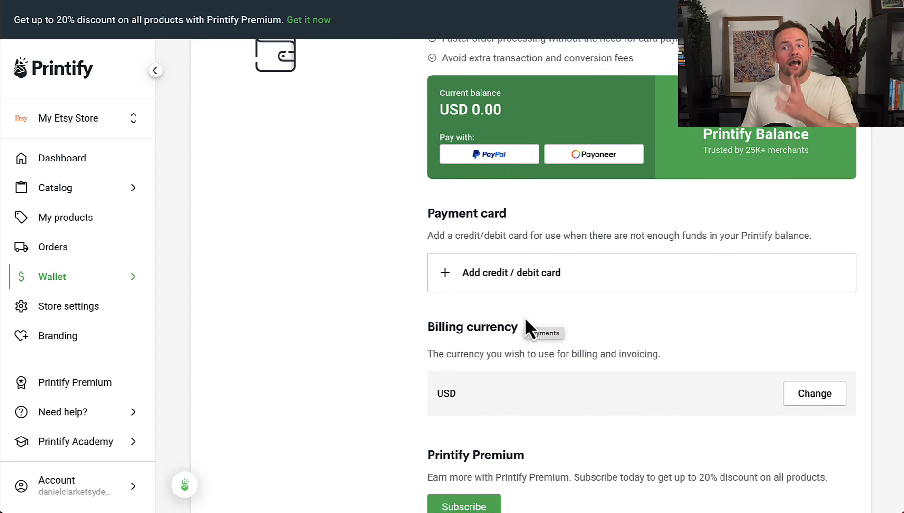
scroll(525, 318, down, 1)
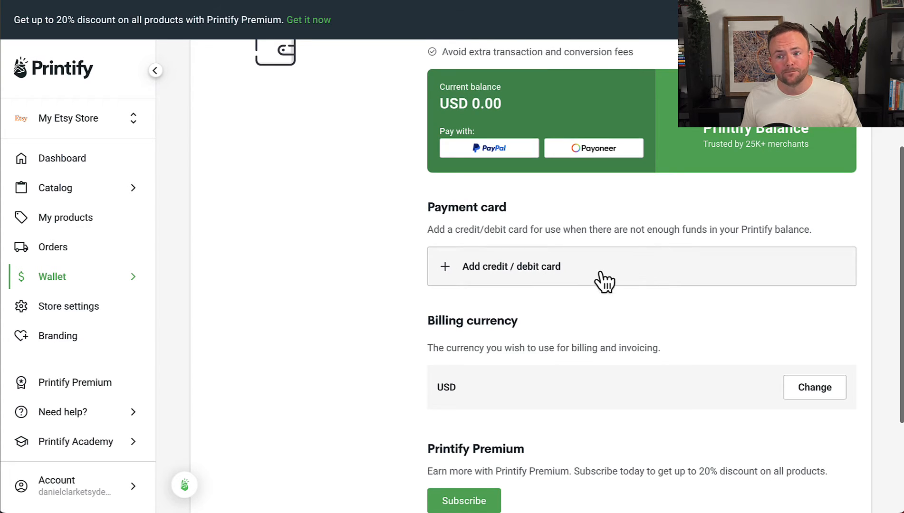
scroll(603, 285, down, 3)
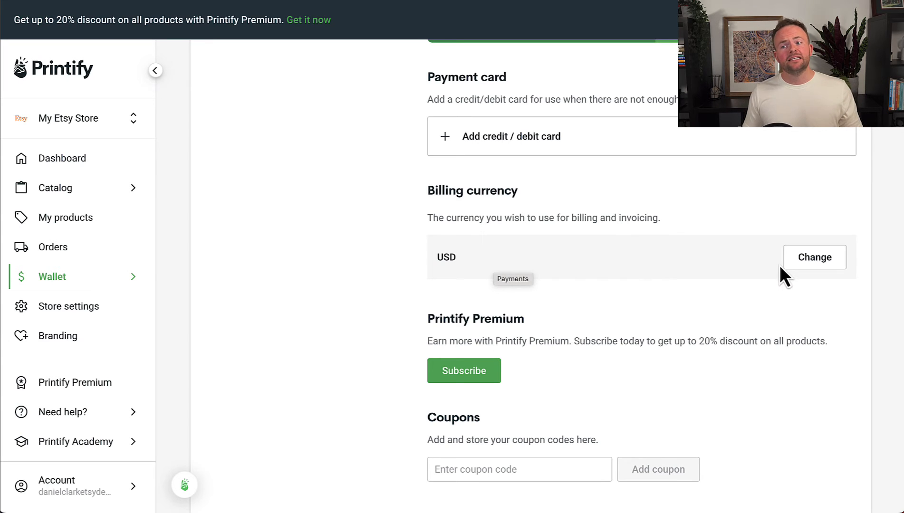
Change the billing currency from USD to GBP and confirm the switch.
click(808, 266)
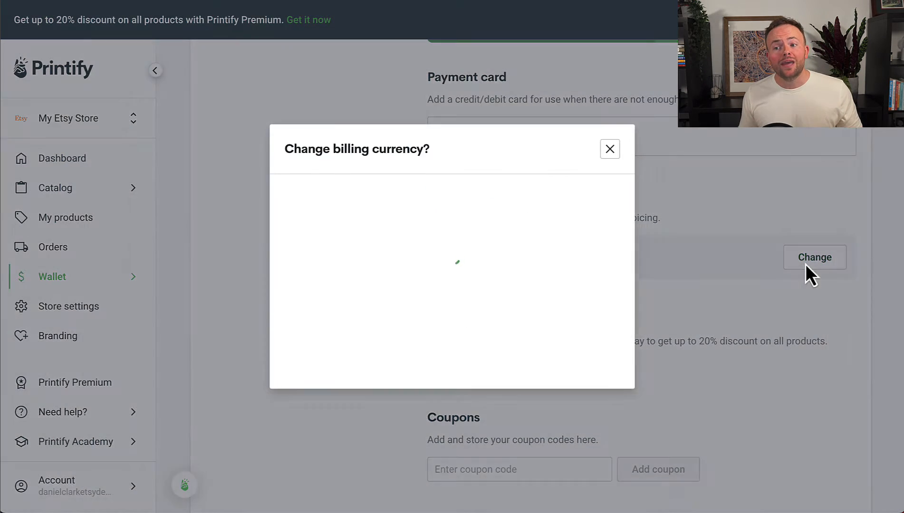
click(564, 200)
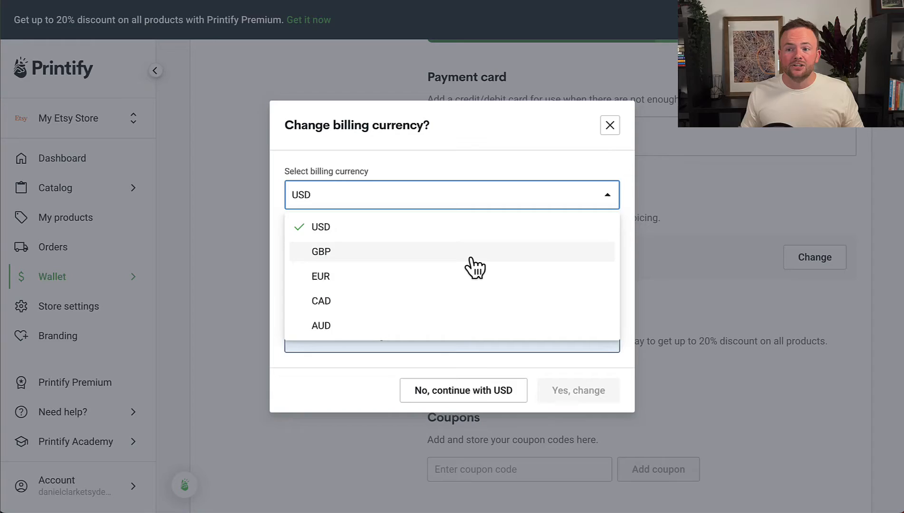
click(470, 252)
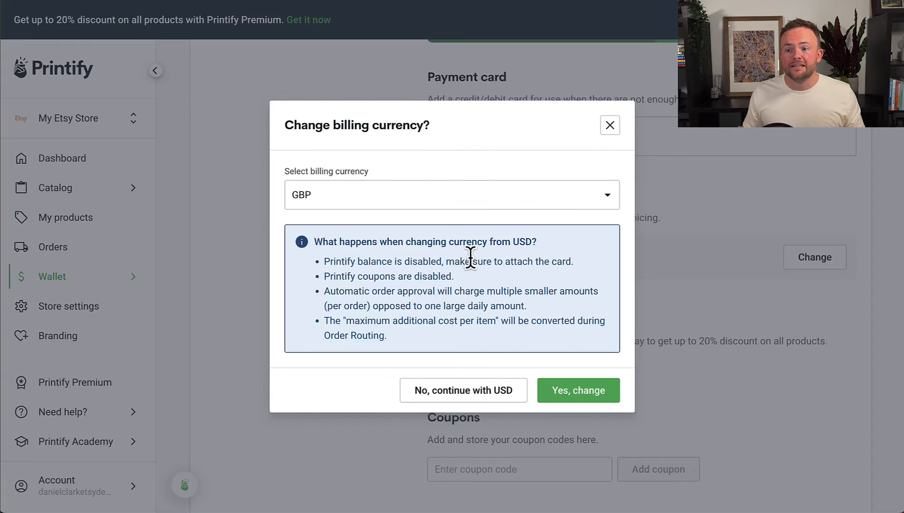
click(593, 397)
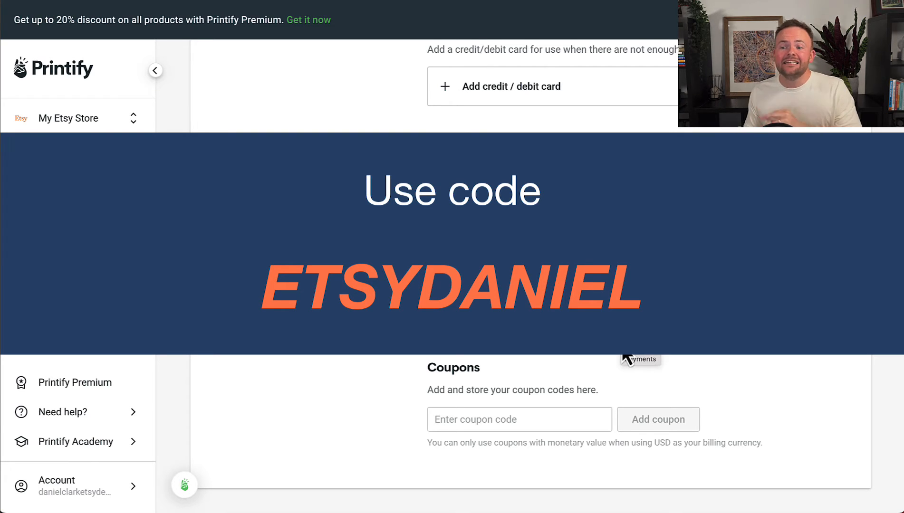
Enter the Etsy promo coupon code in the Wallet's coupon field.
click(511, 419)
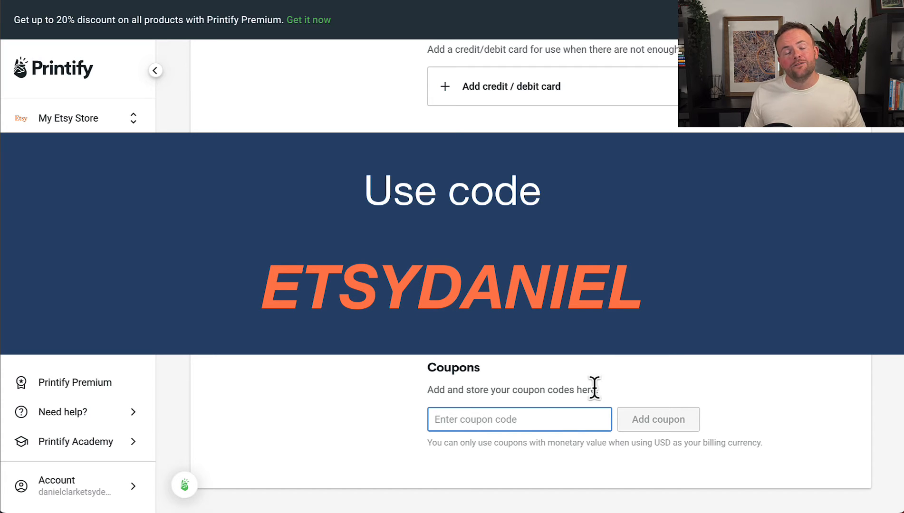
text(ETSYDANIEL)
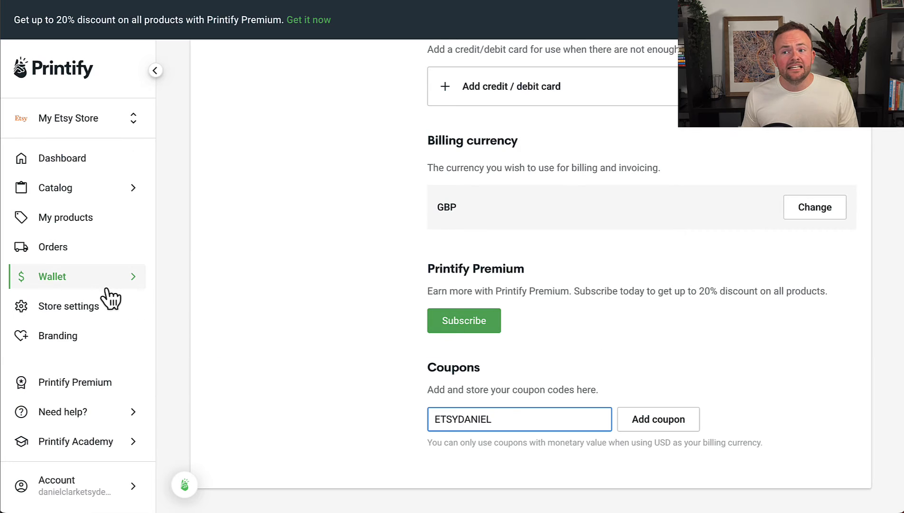
click(105, 281)
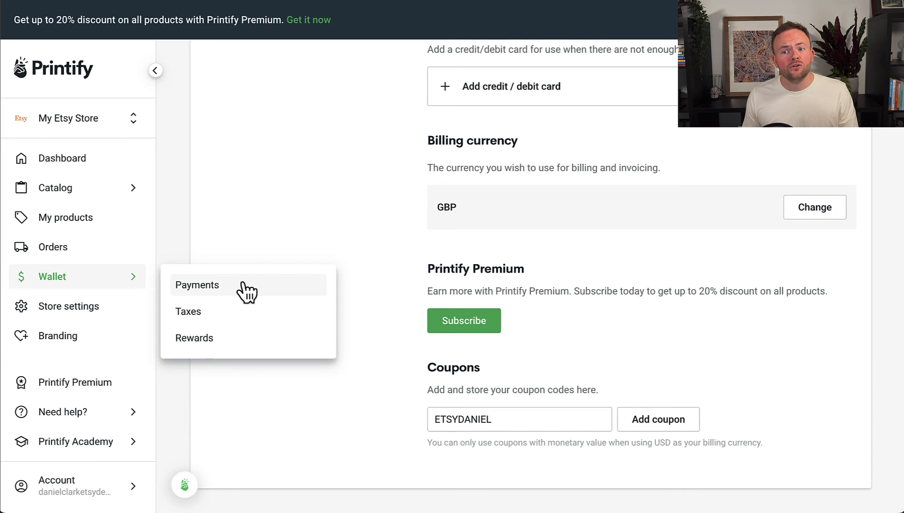
Review the EU, Norway and UK VAT details on Wallet > Taxes, then the USA tab.
click(244, 325)
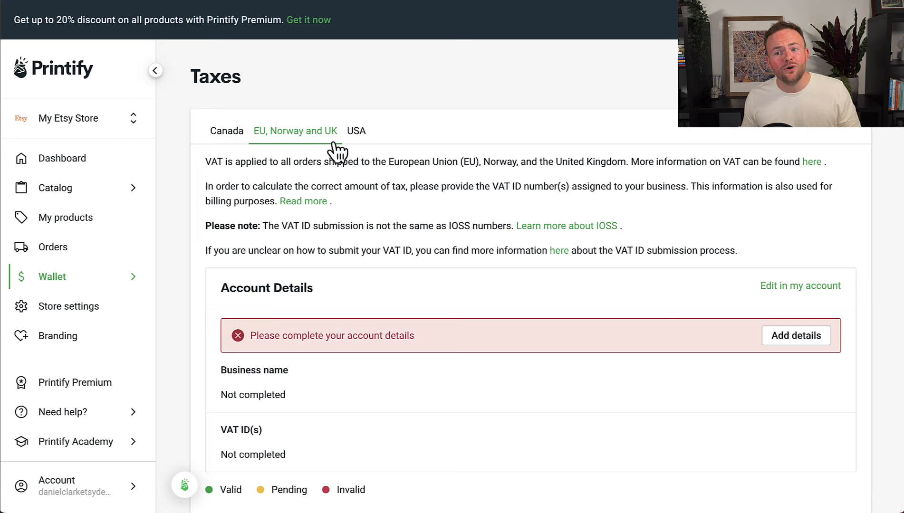
scroll(376, 306, down, 3)
scroll(376, 309, down, 1)
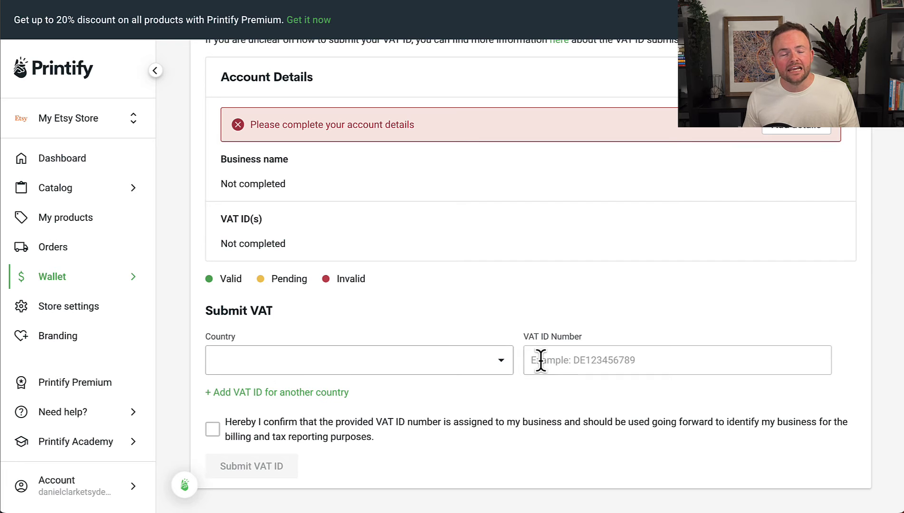
scroll(568, 361, up, 4)
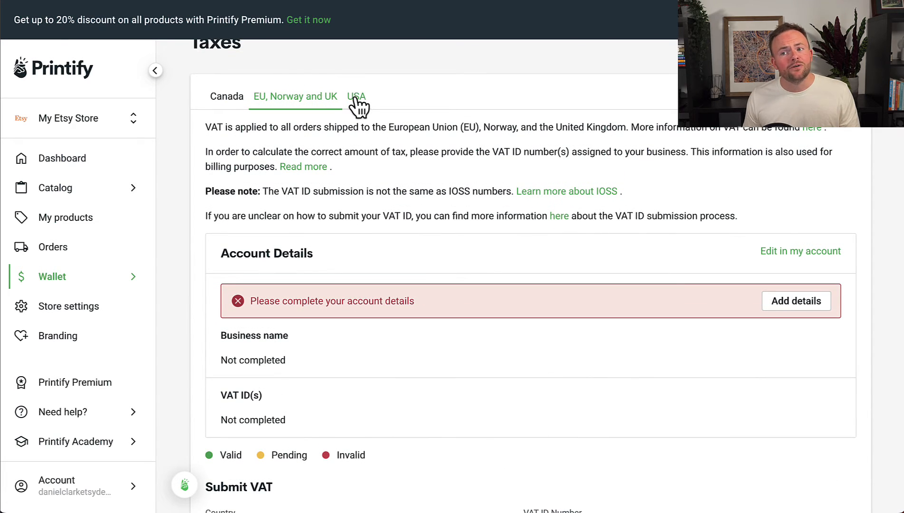
click(356, 98)
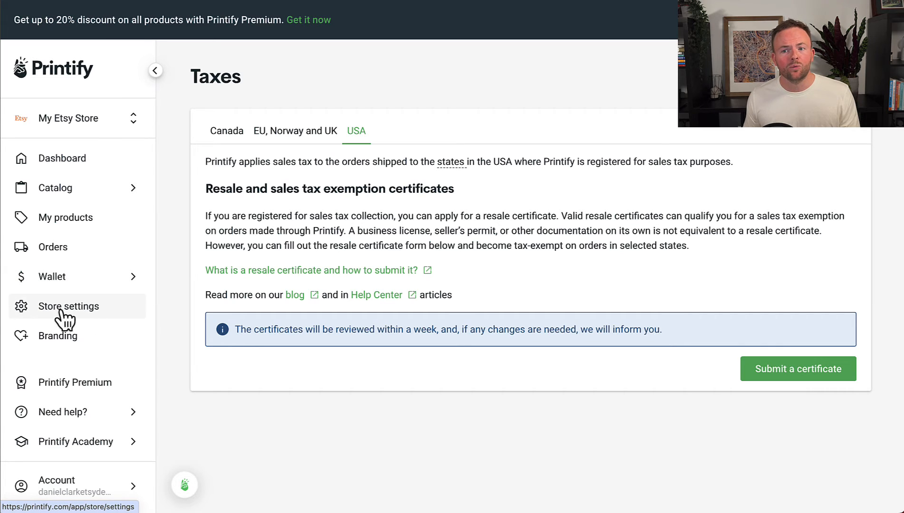
Replace the store name with 'Benchwarmer Boutique' in Store settings and save it.
click(125, 321)
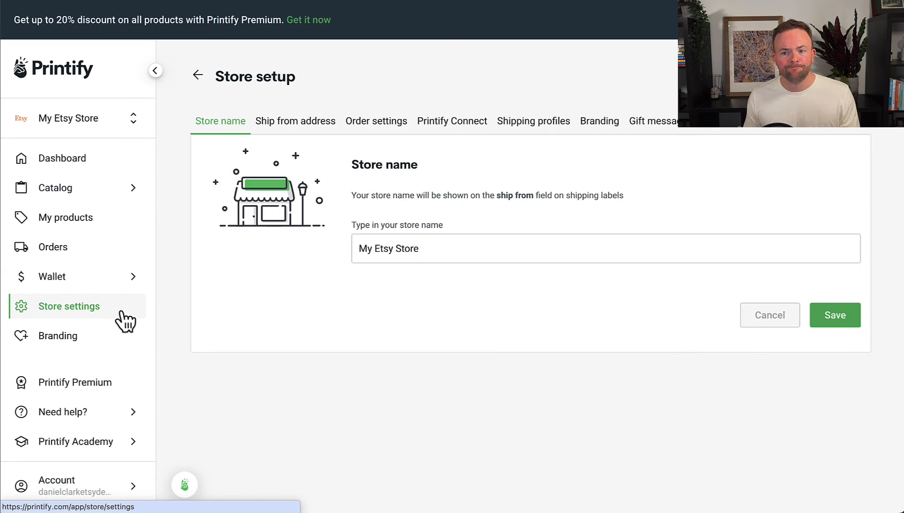
triple_click(368, 251)
key(BackSpace)
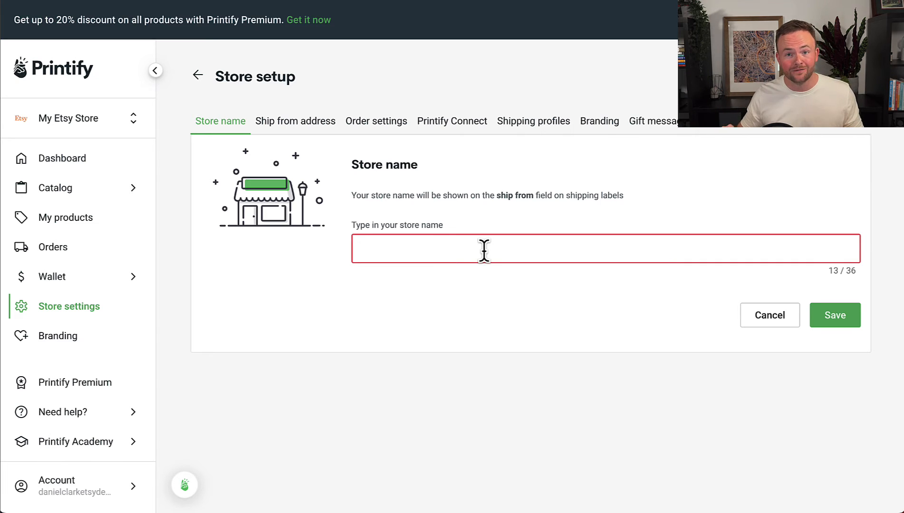
text(Benchw)
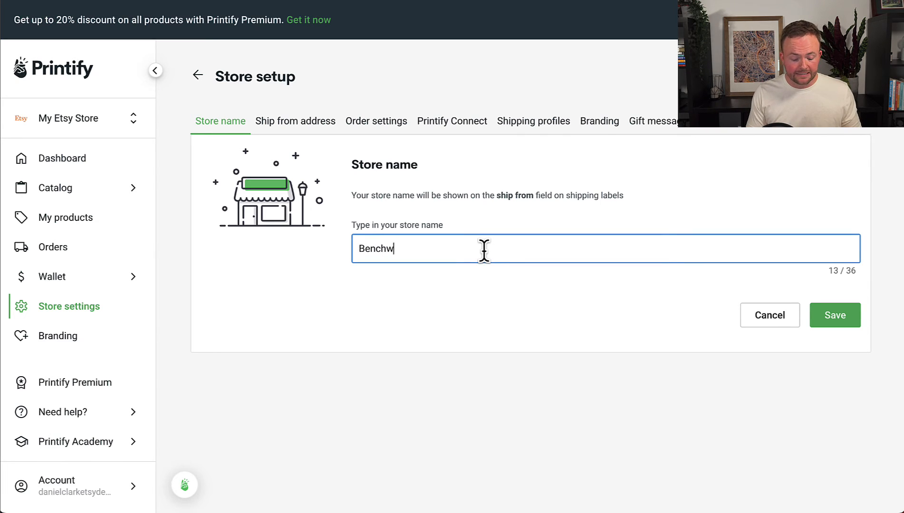
text(armer Bou)
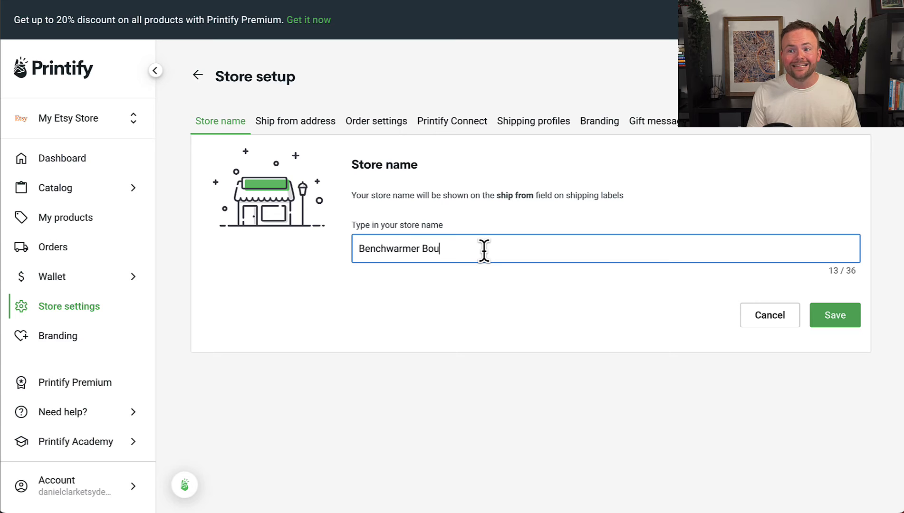
text(tique)
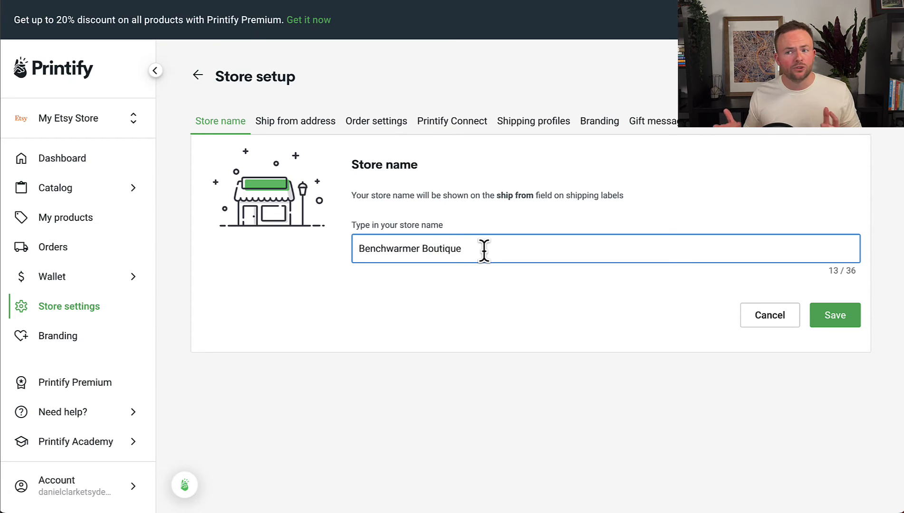
click(861, 328)
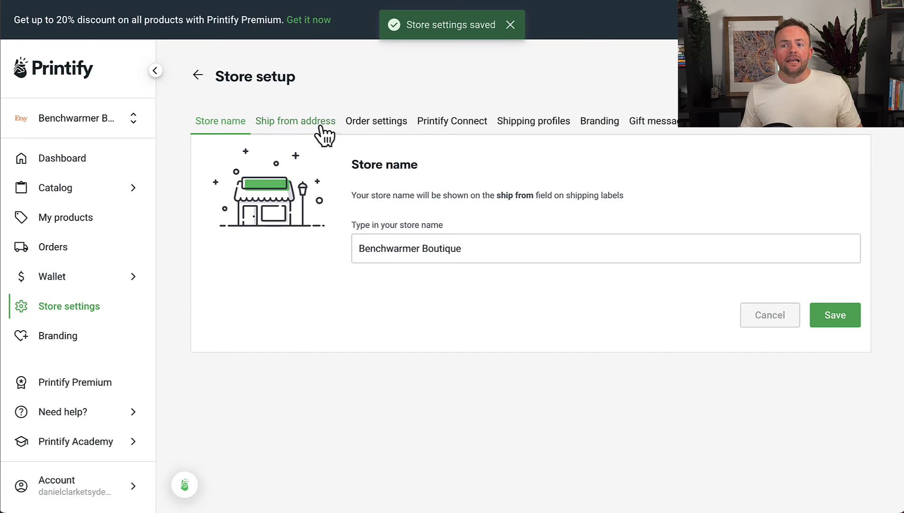
Save the US ship-from address with Printify default left selected.
click(293, 124)
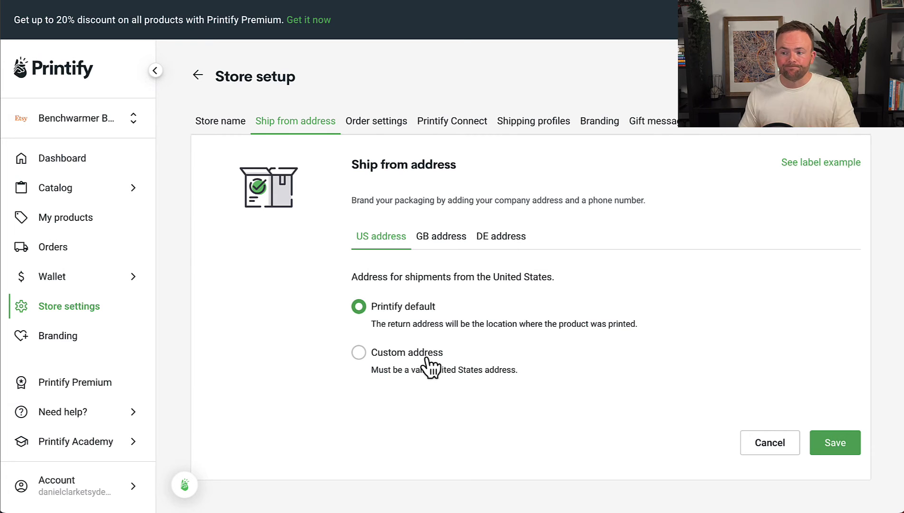
click(831, 449)
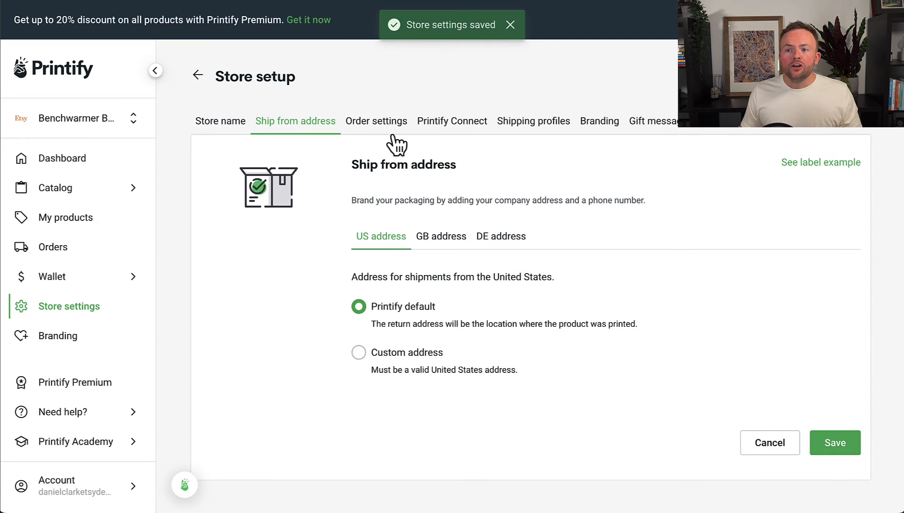
click(365, 122)
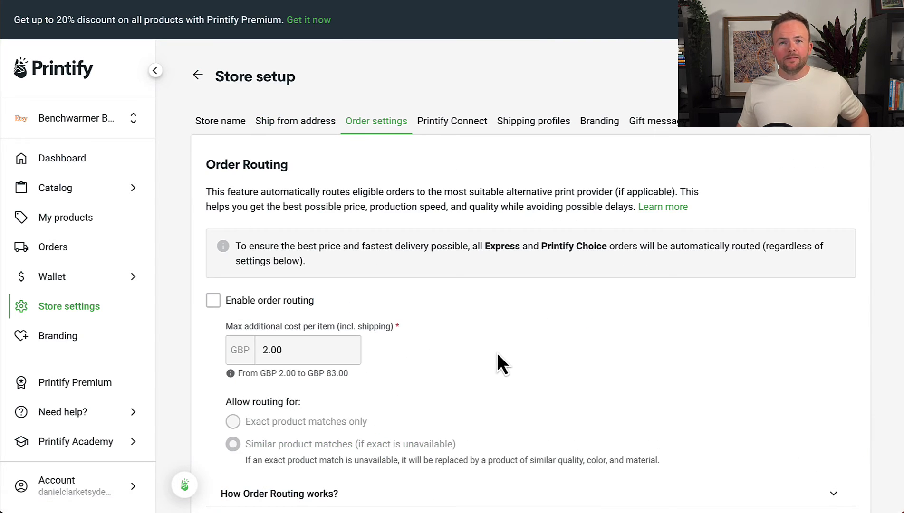
scroll(498, 354, down, 12)
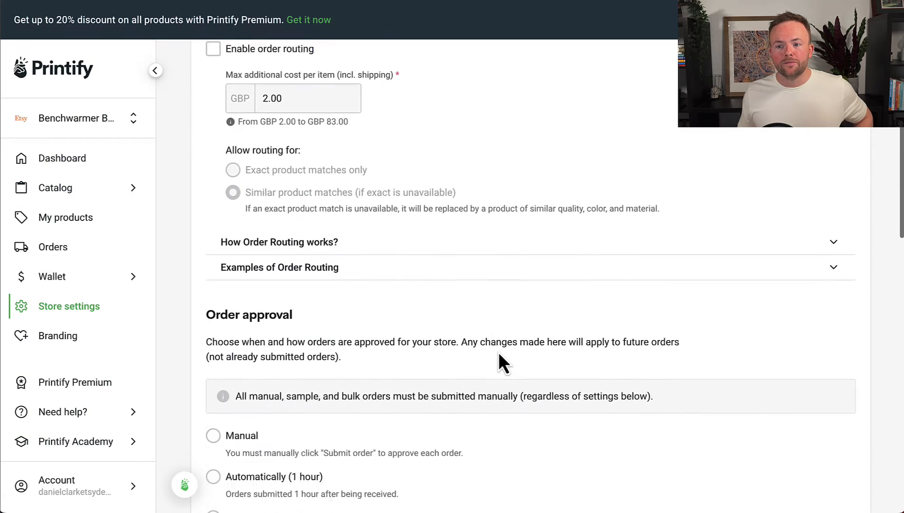
scroll(498, 352, down, 6)
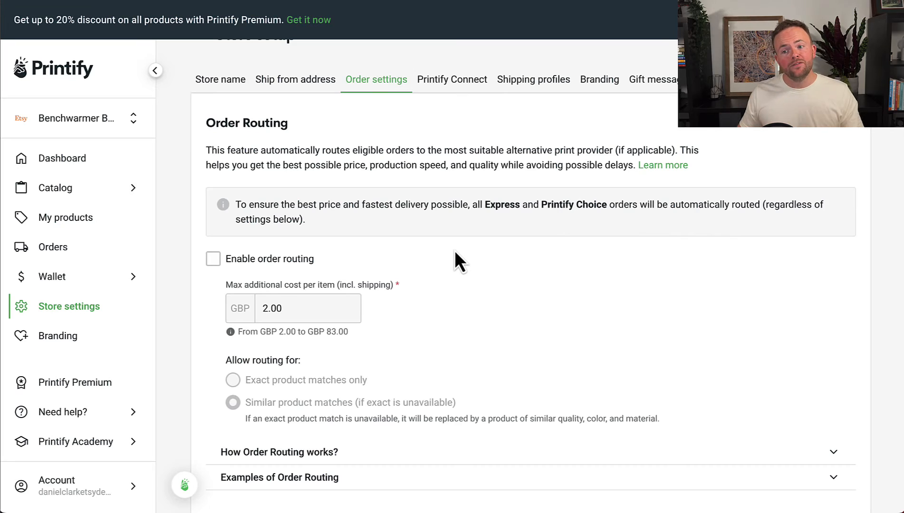
scroll(417, 290, down, 1)
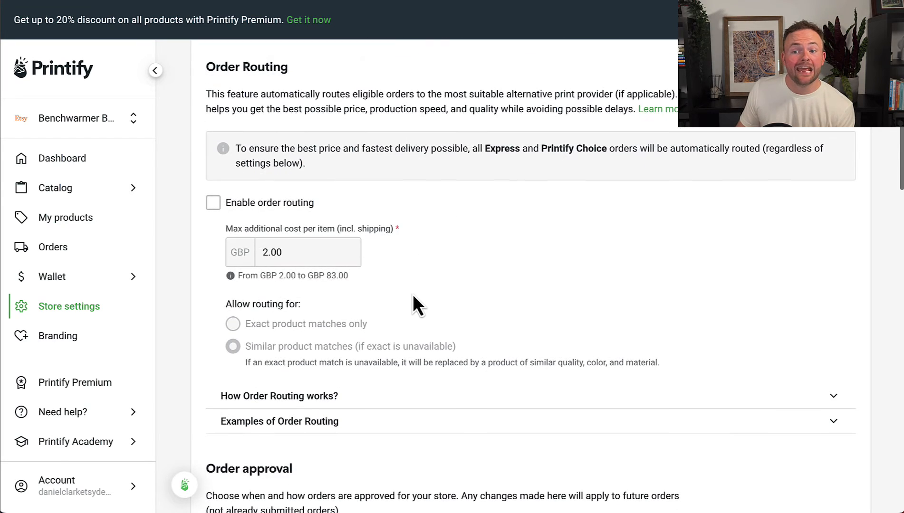
Enable order routing restricted to exact product matches, briefly viewing the routing explanation.
click(212, 203)
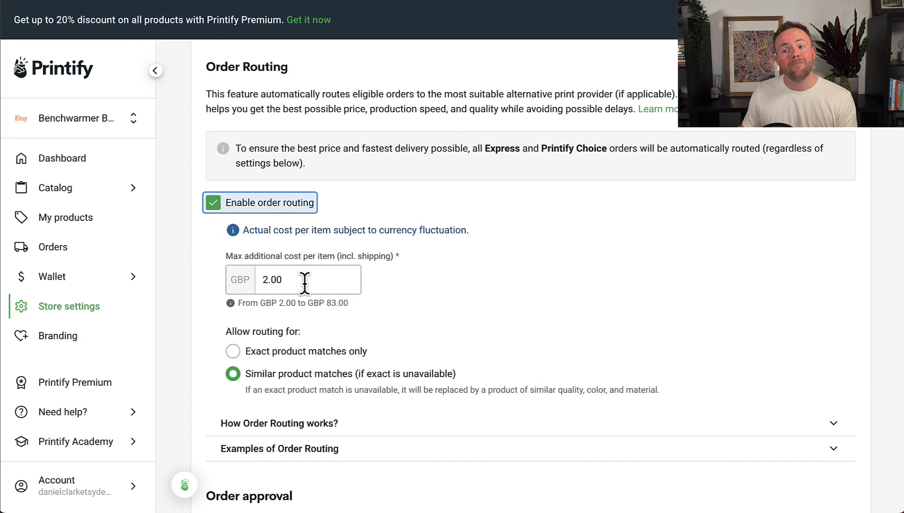
scroll(304, 282, down, 1)
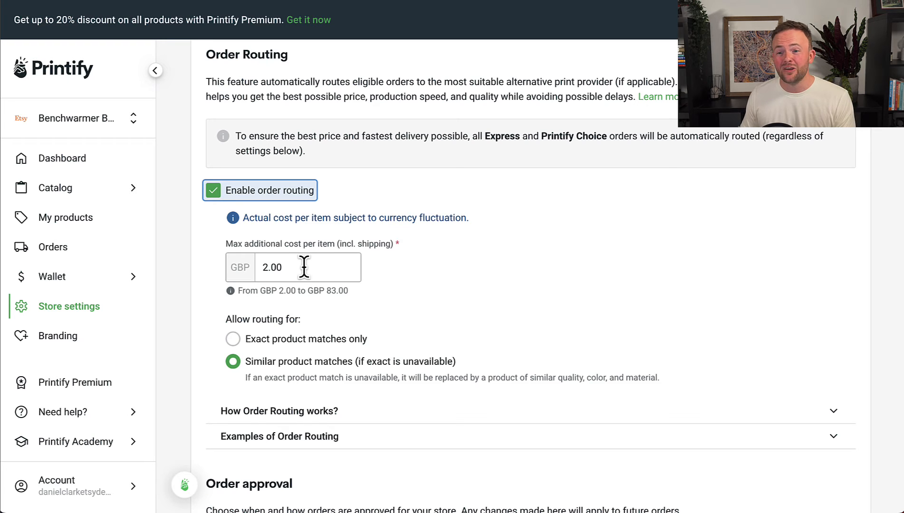
scroll(304, 285, down, 3)
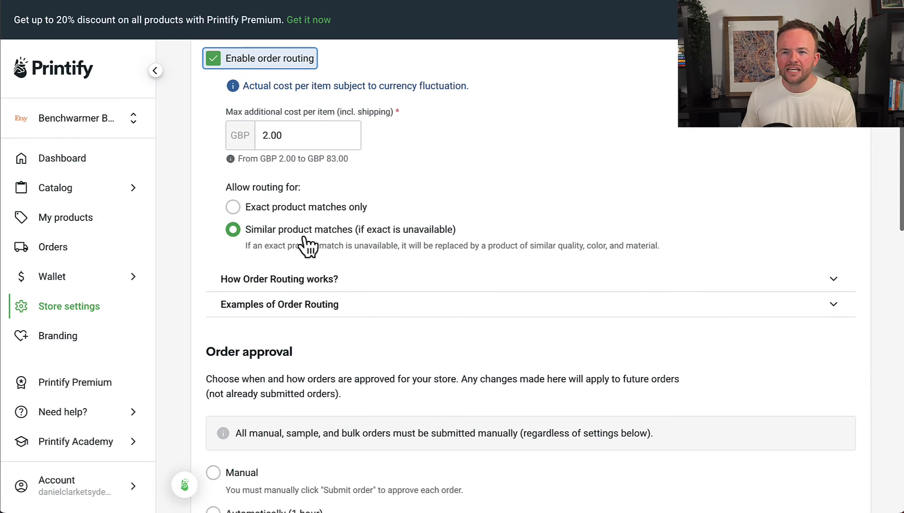
scroll(240, 214, down, 1)
click(233, 203)
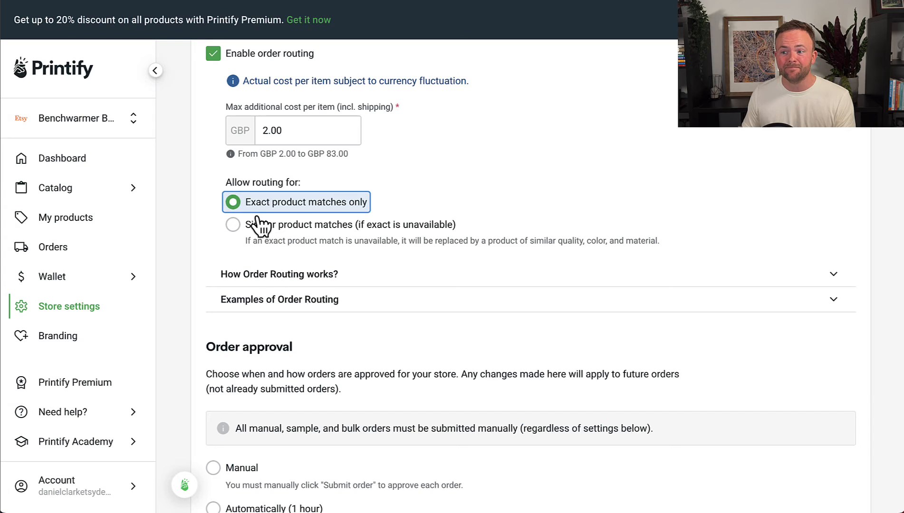
scroll(261, 226, down, 3)
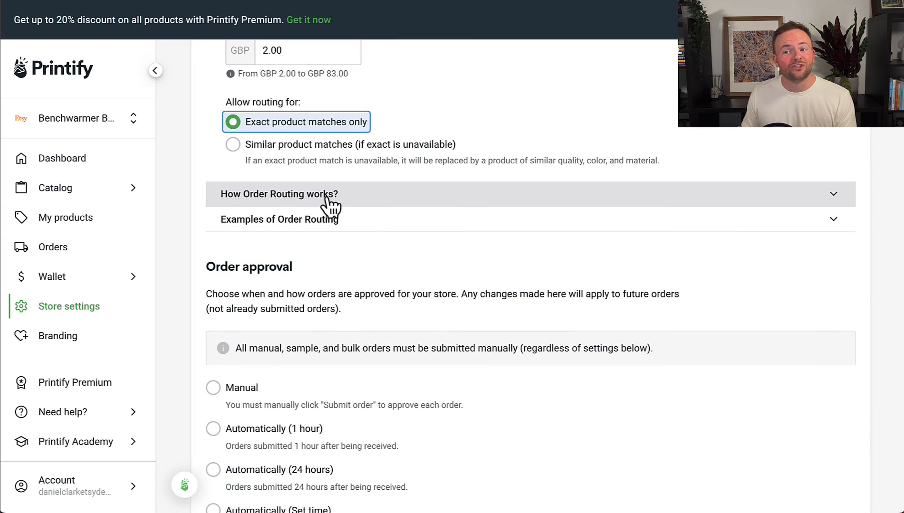
click(331, 205)
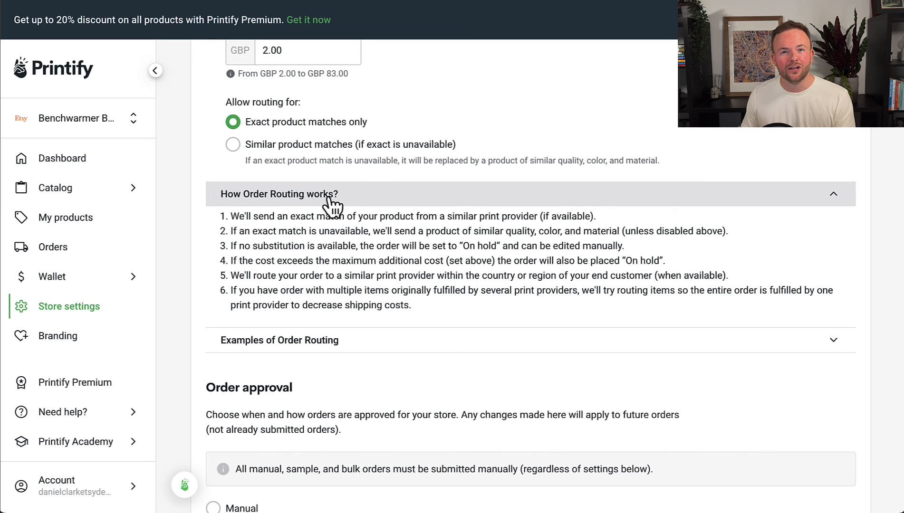
click(331, 203)
scroll(351, 235, up, 5)
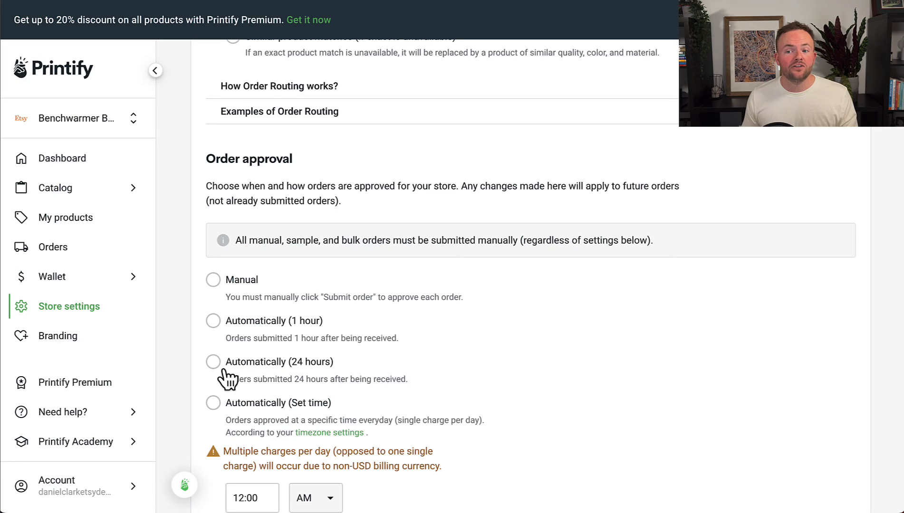
Set Order approval to Automatically (24 hours).
click(327, 373)
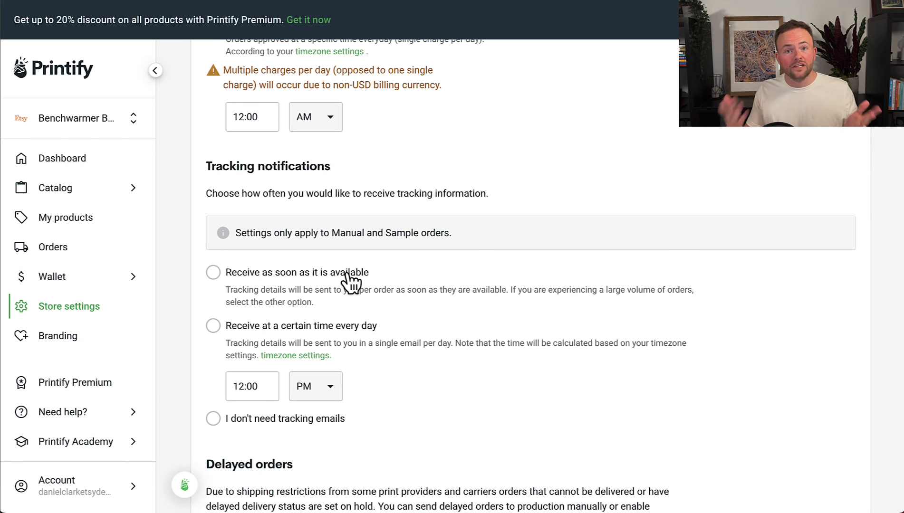
Decline tracking emails, auto-send delayed orders to production, disable daily update emails, and save.
click(315, 424)
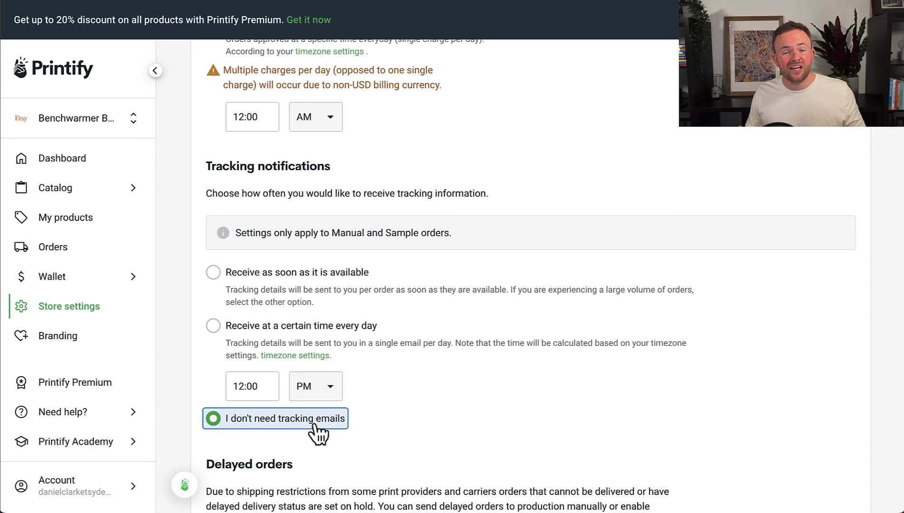
scroll(359, 422, down, 3)
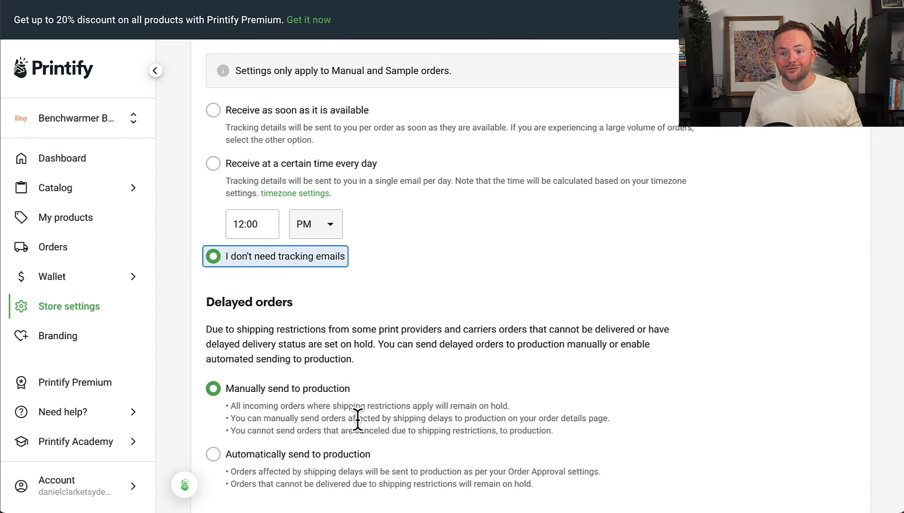
scroll(357, 417, down, 3)
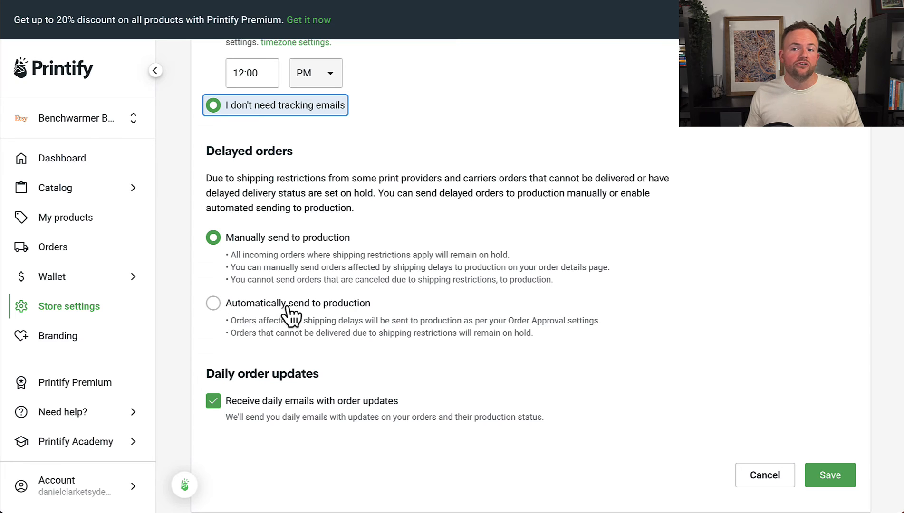
click(301, 308)
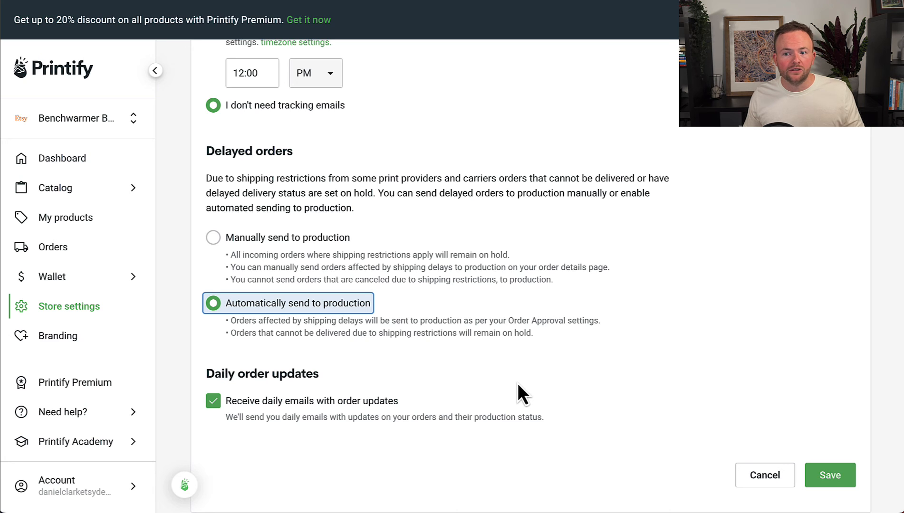
scroll(516, 383, down, 1)
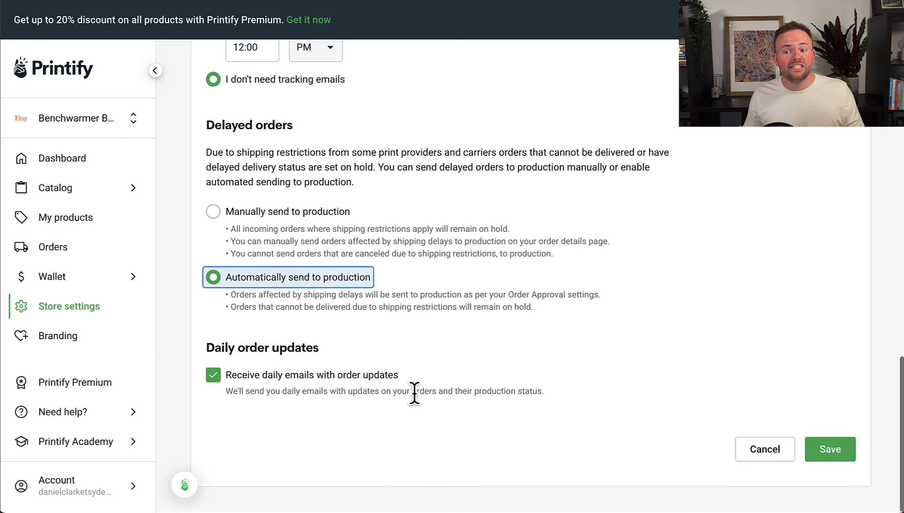
click(322, 391)
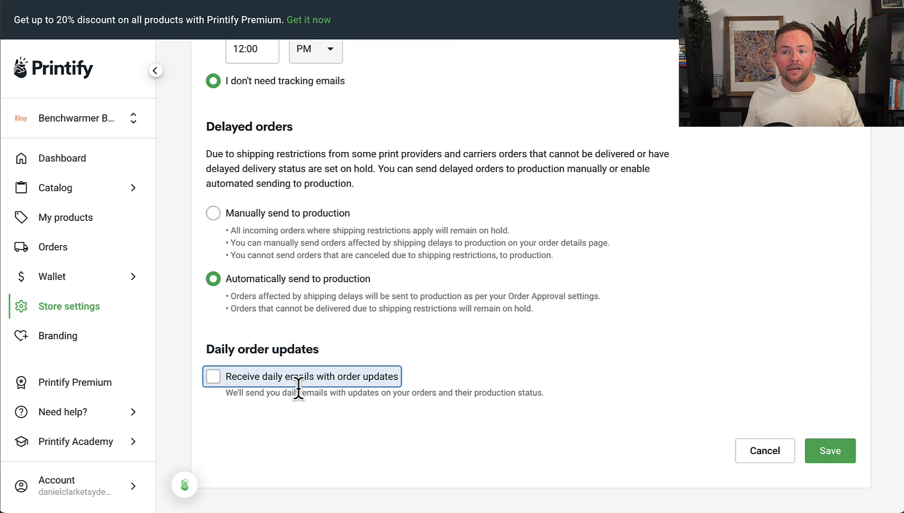
click(847, 455)
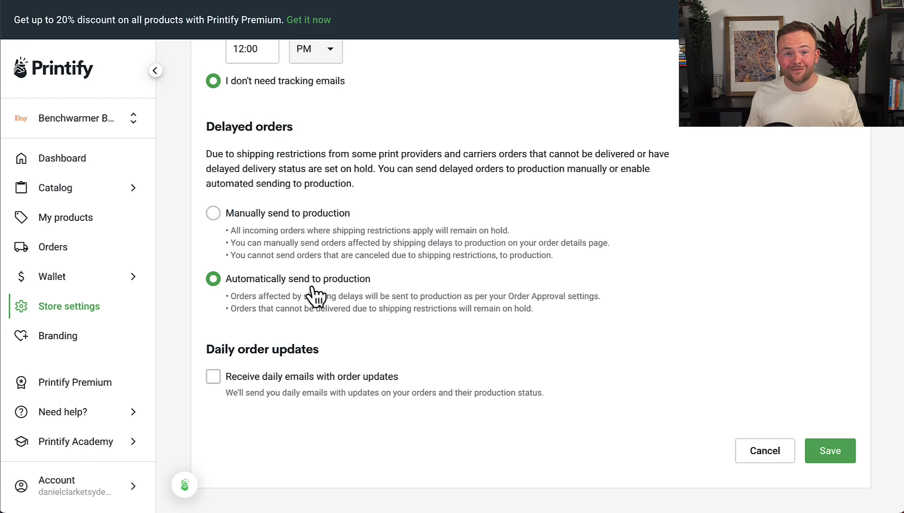
Go to the My account page from the Account menu.
click(113, 496)
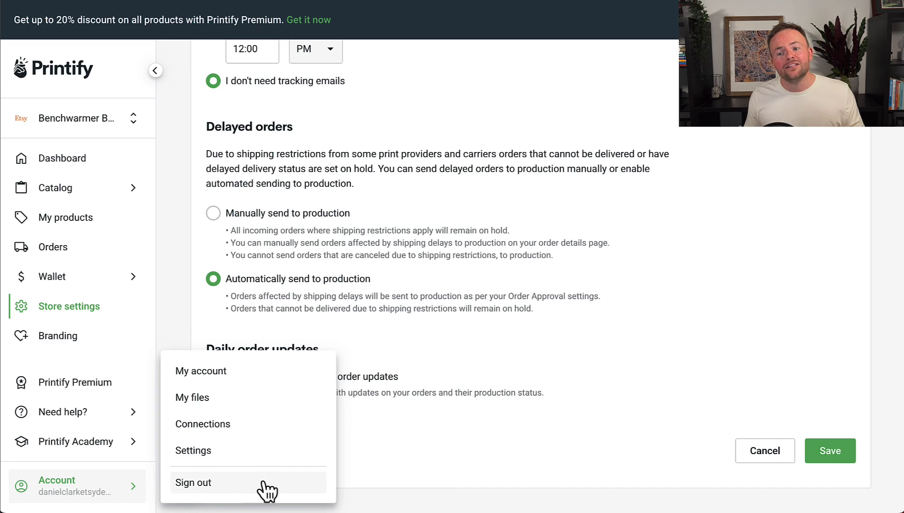
click(248, 379)
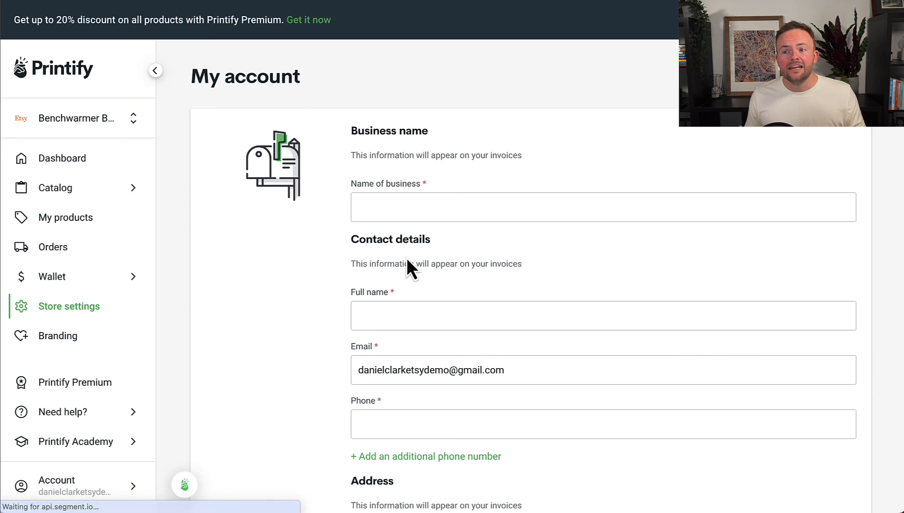
scroll(426, 266, down, 3)
scroll(425, 268, up, 3)
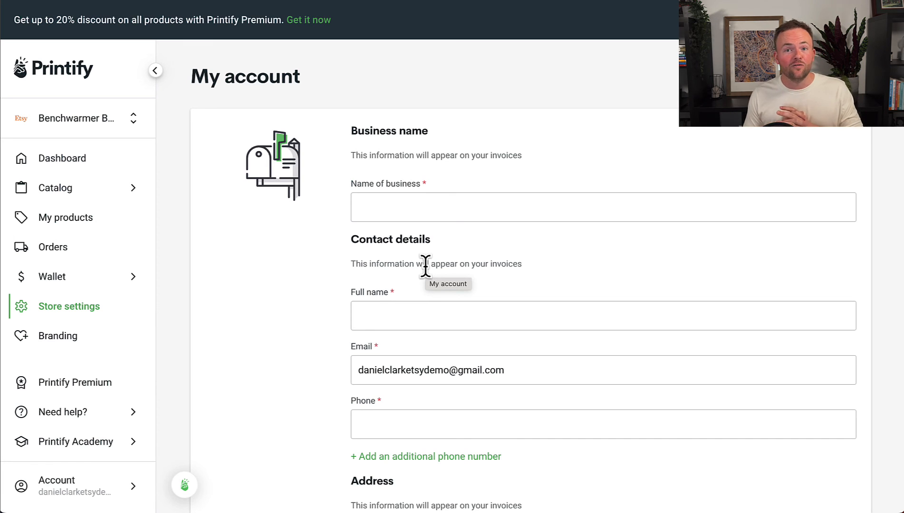
Fill in business name Benchwarmer Boutique, the contact's full name and phone number.
click(424, 207)
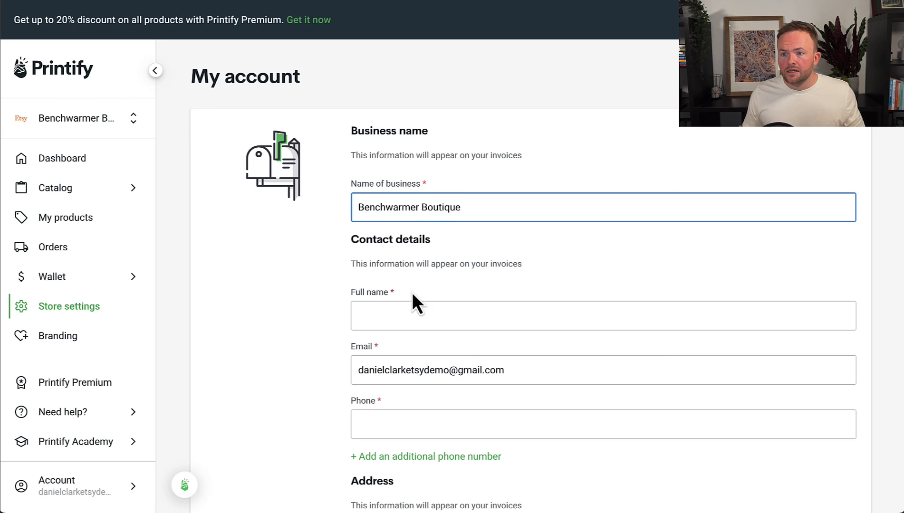
click(408, 312)
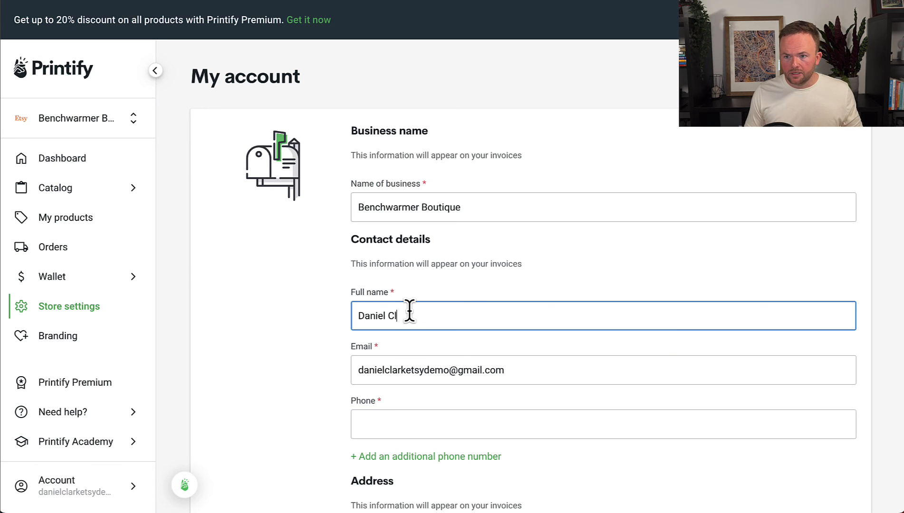
click(416, 422)
scroll(417, 422, down, 3)
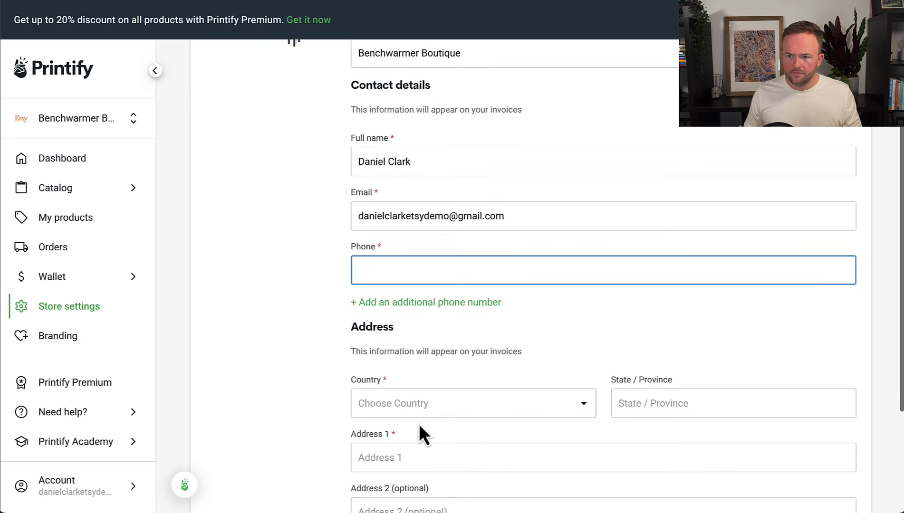
text(*****)
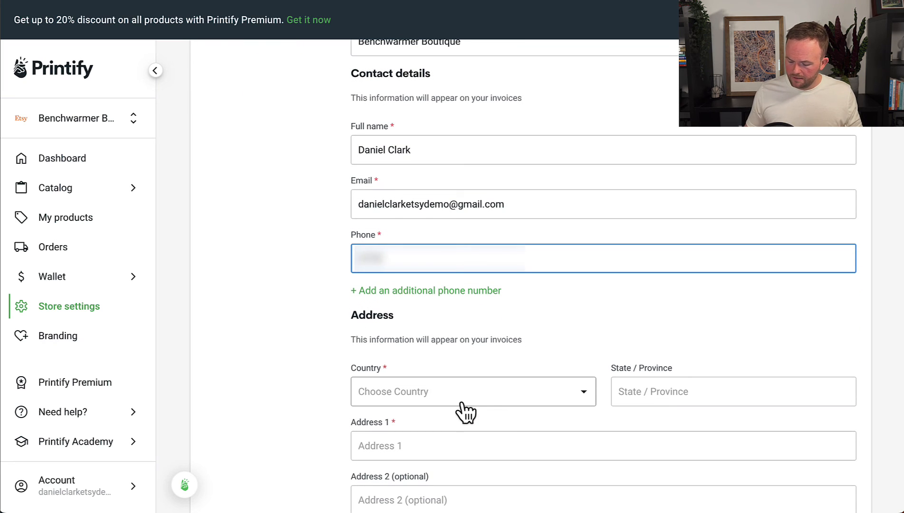
scroll(423, 299, down, 3)
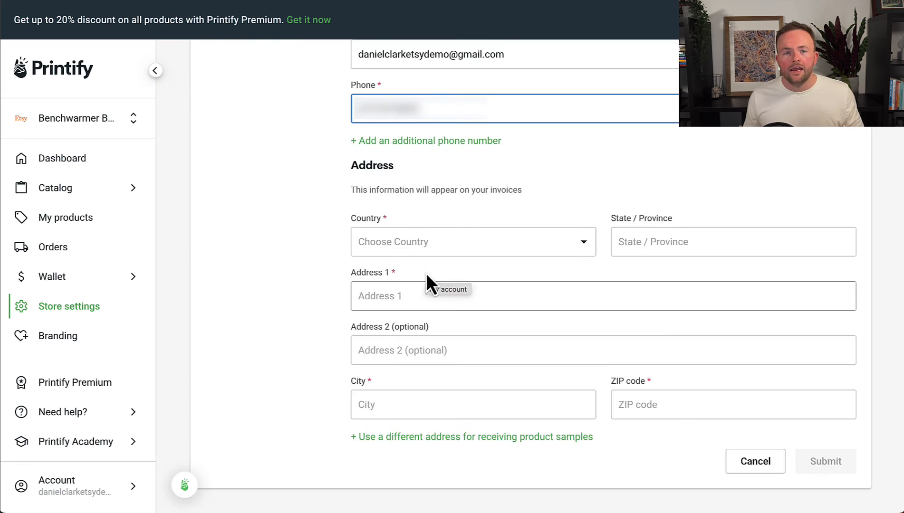